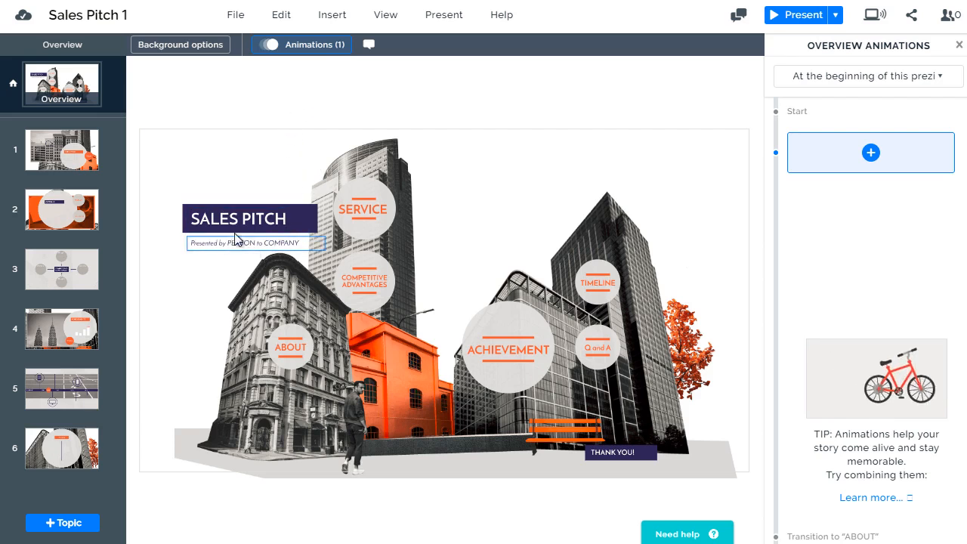
# - Reposition the SALES PITCH title above the subtitle and add a Fade in animation to it at the beginning of the prezi
pyautogui.click(263, 225)
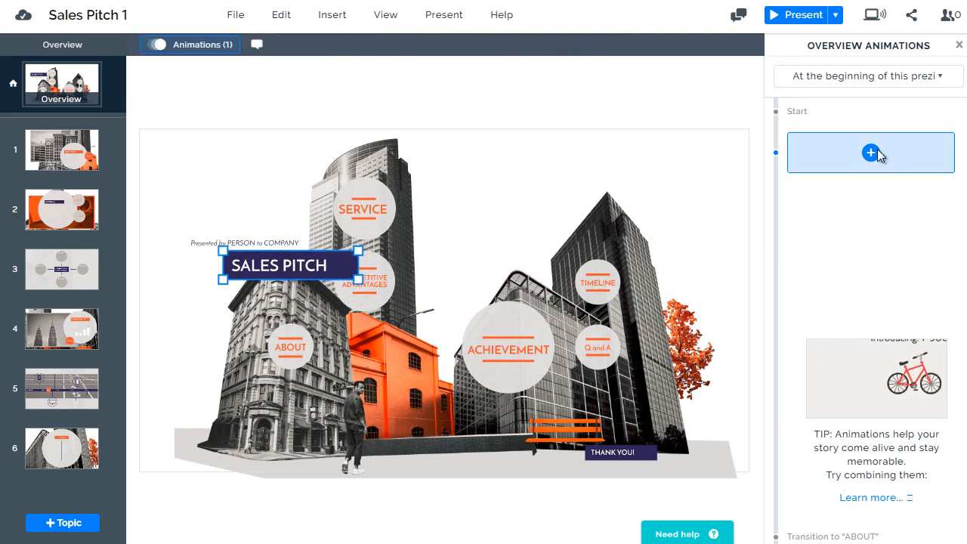
pyautogui.moveTo(311, 266); pyautogui.dragTo(282, 212)
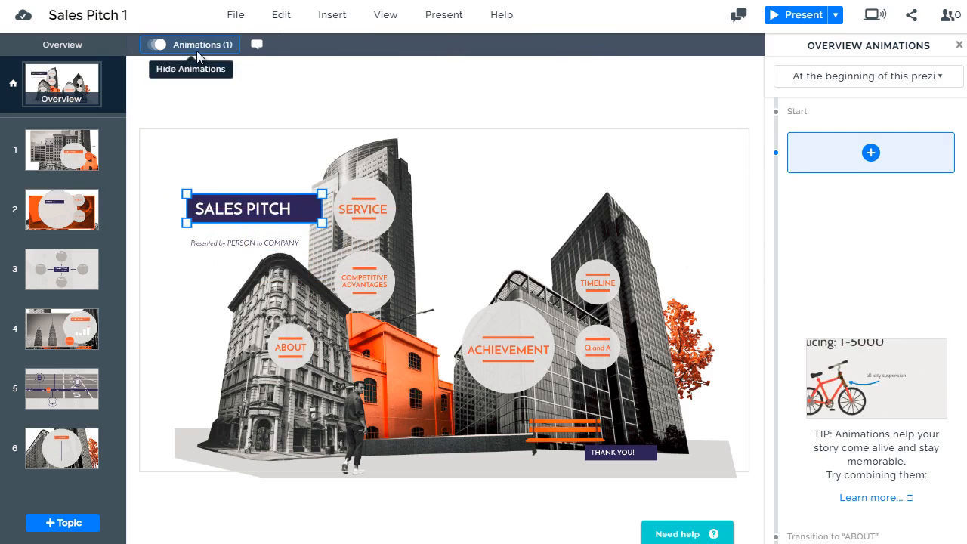
pyautogui.click(869, 154)
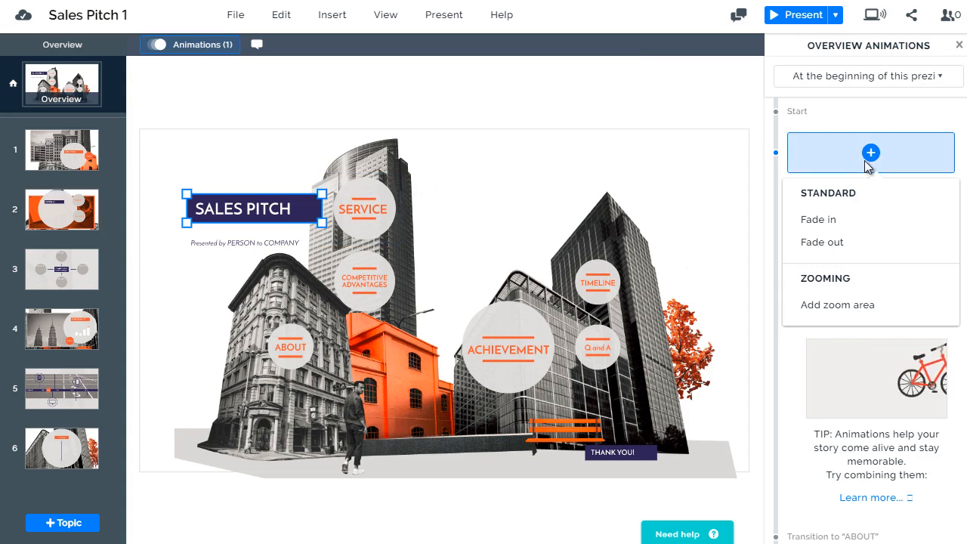
pyautogui.click(835, 220)
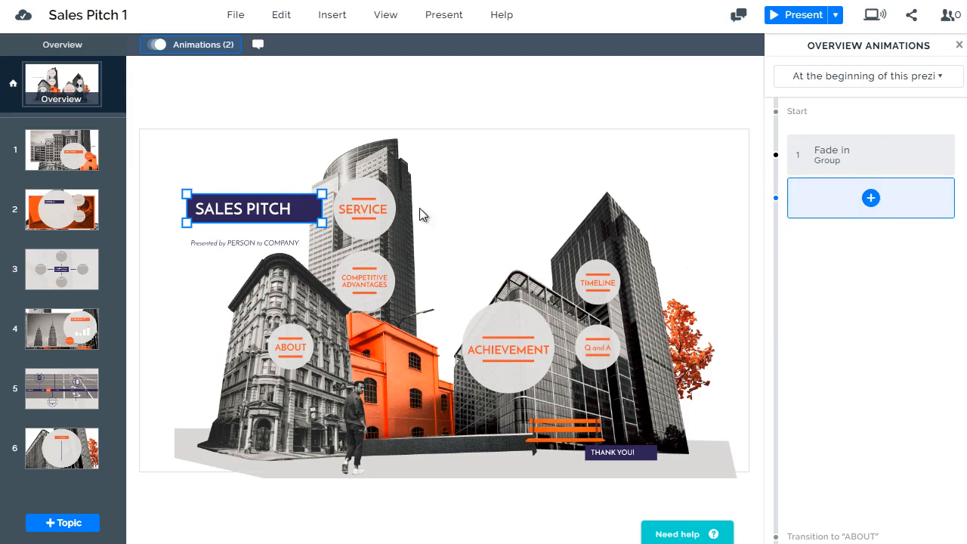
# - Add a Fade in animation to the "Presented by PERSON to COMPANY" subtitle as the second overview animation
pyautogui.click(262, 243)
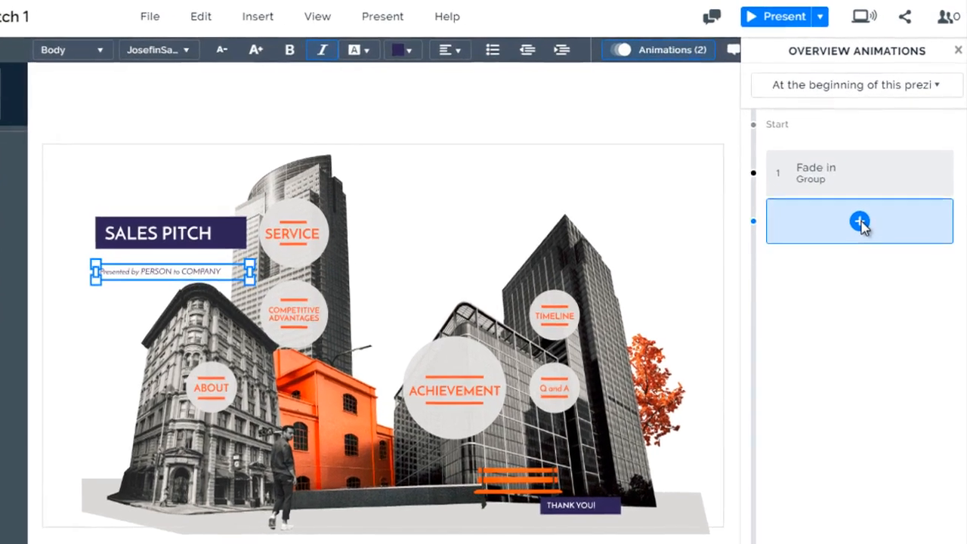
pyautogui.click(870, 198)
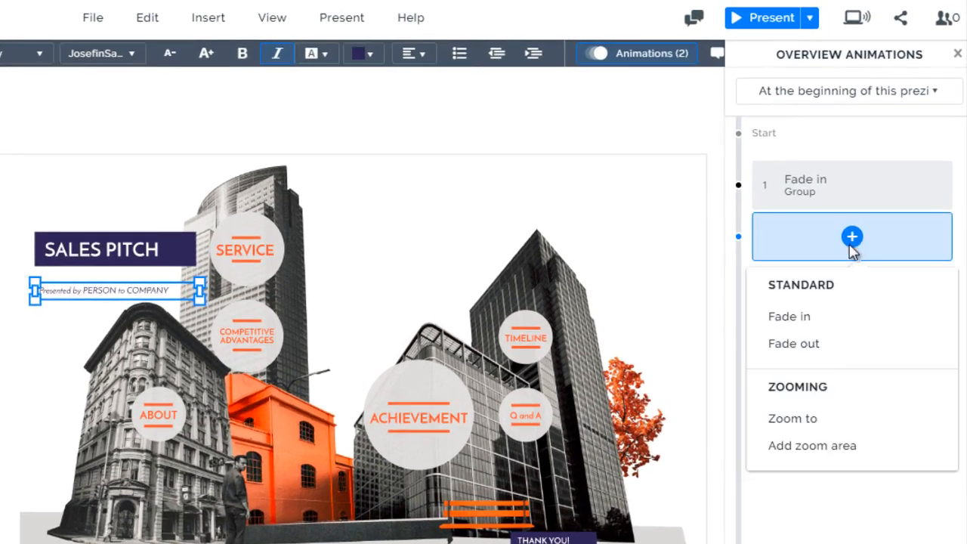
pyautogui.click(822, 319)
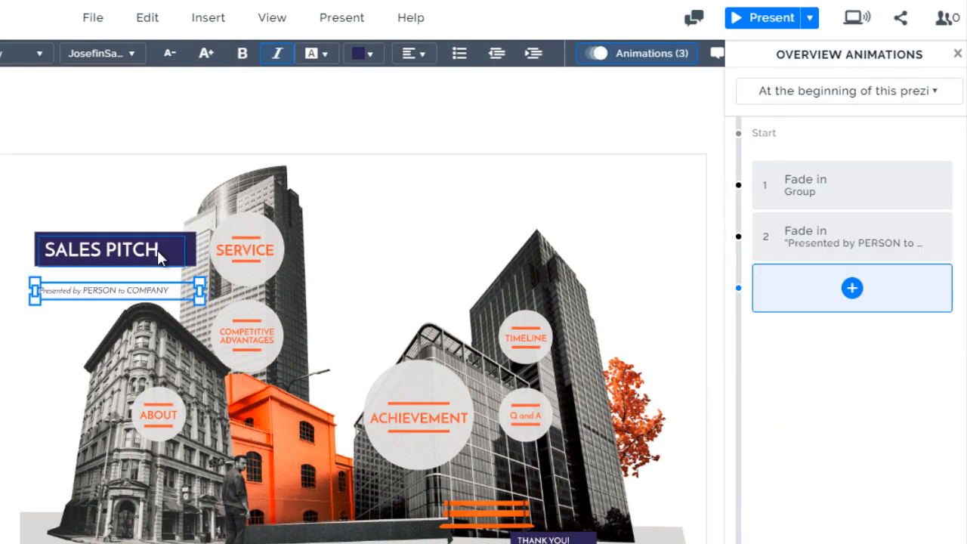
pyautogui.click(852, 288)
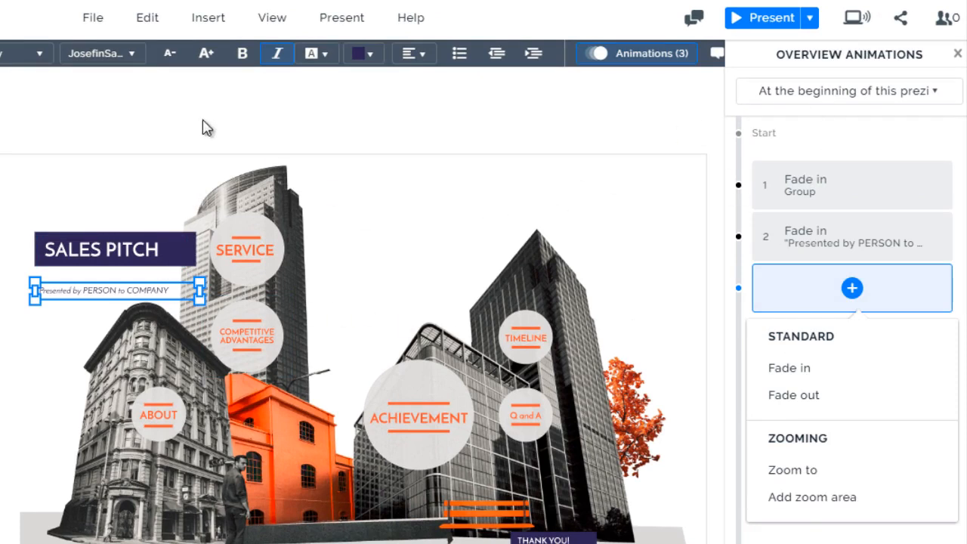
pyautogui.click(183, 116)
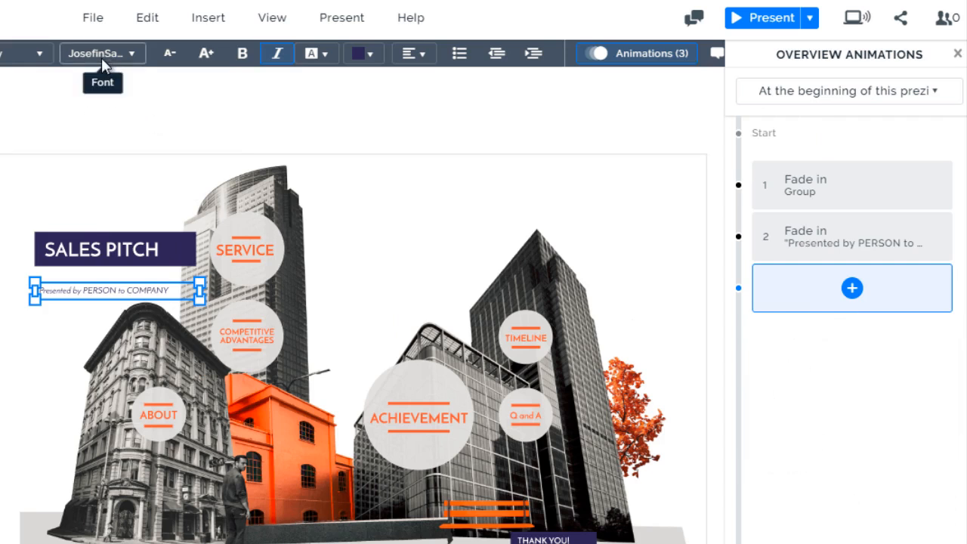
pyautogui.click(102, 146)
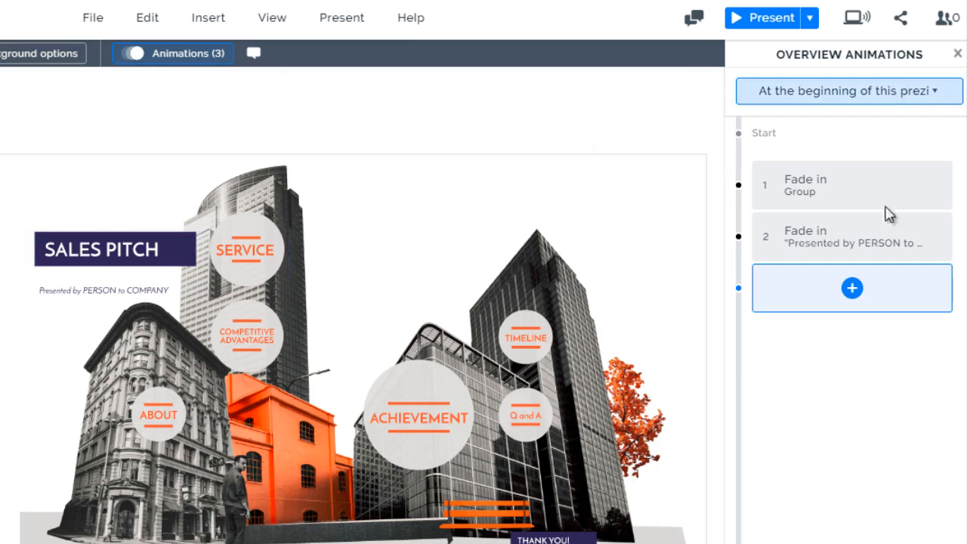
pyautogui.click(829, 92)
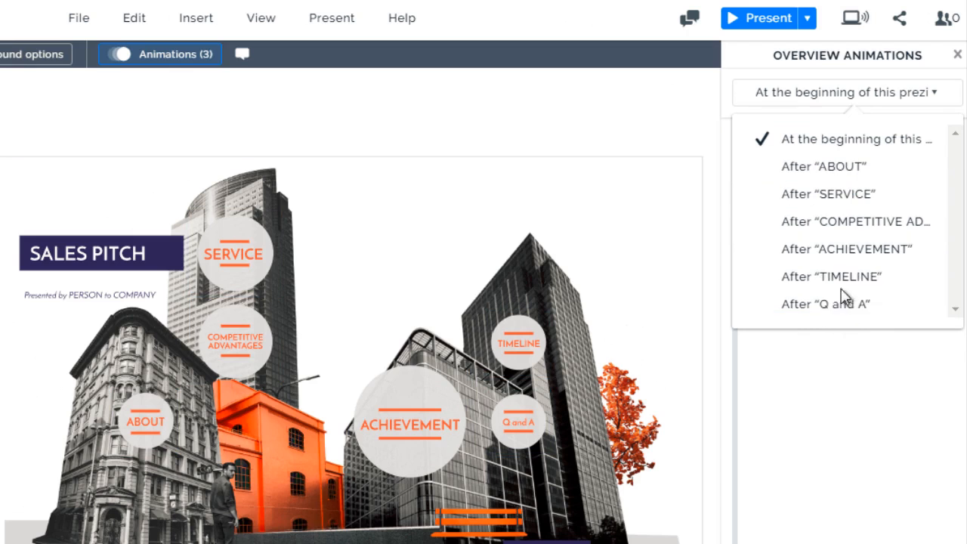
pyautogui.click(804, 354)
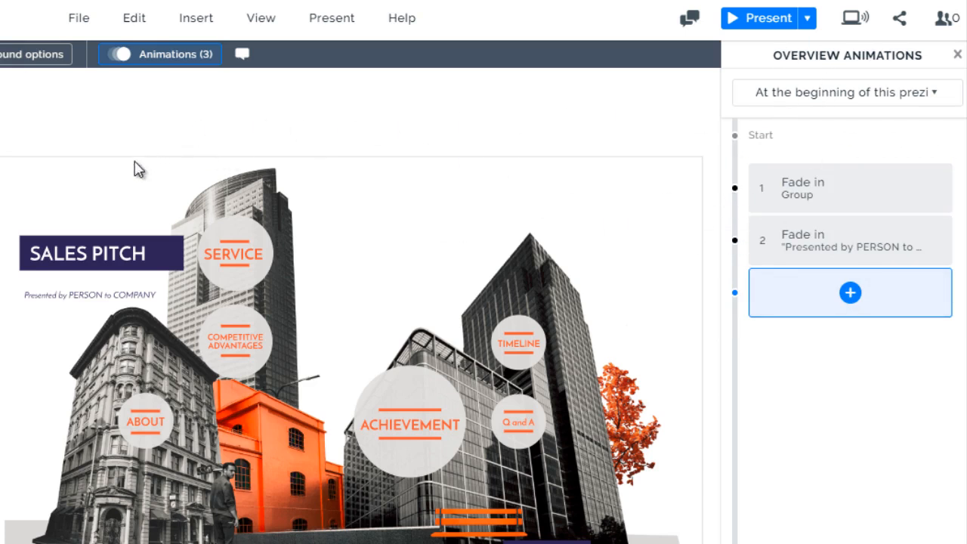
# - Open the ABOUT topic and replace its OUR OFFICE heading with "Office Location"
pyautogui.click(1, 181)
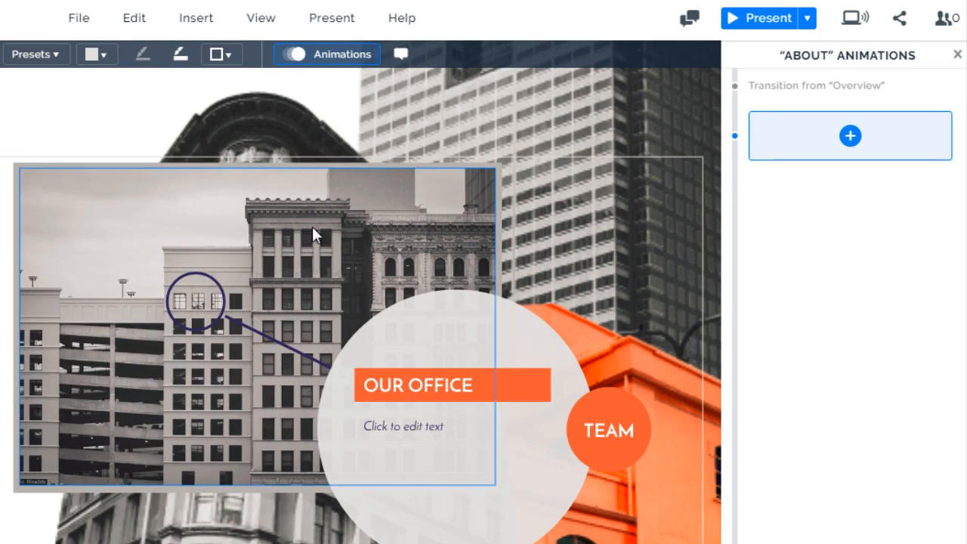
pyautogui.click(449, 395)
pyautogui.doubleClick(451, 386)
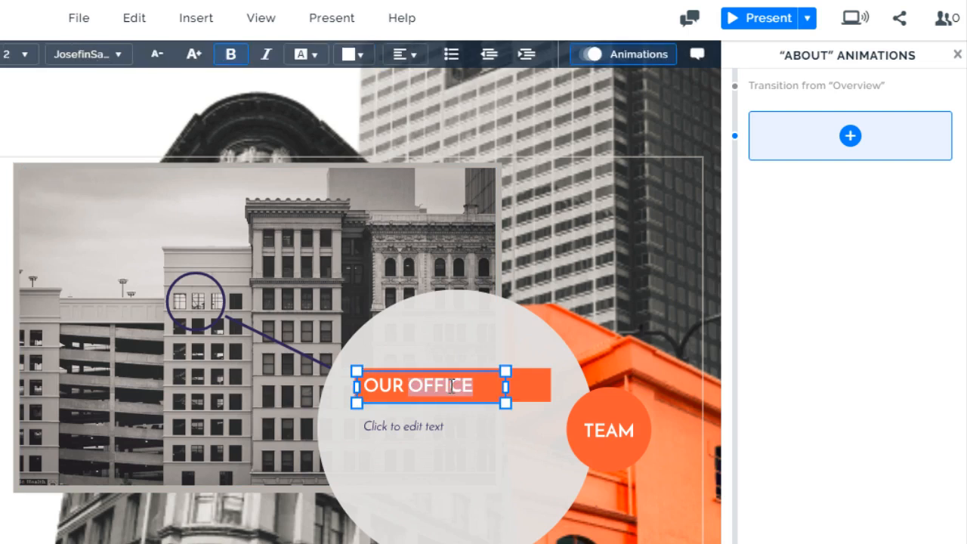
pyautogui.moveTo(484, 386); pyautogui.dragTo(371, 389)
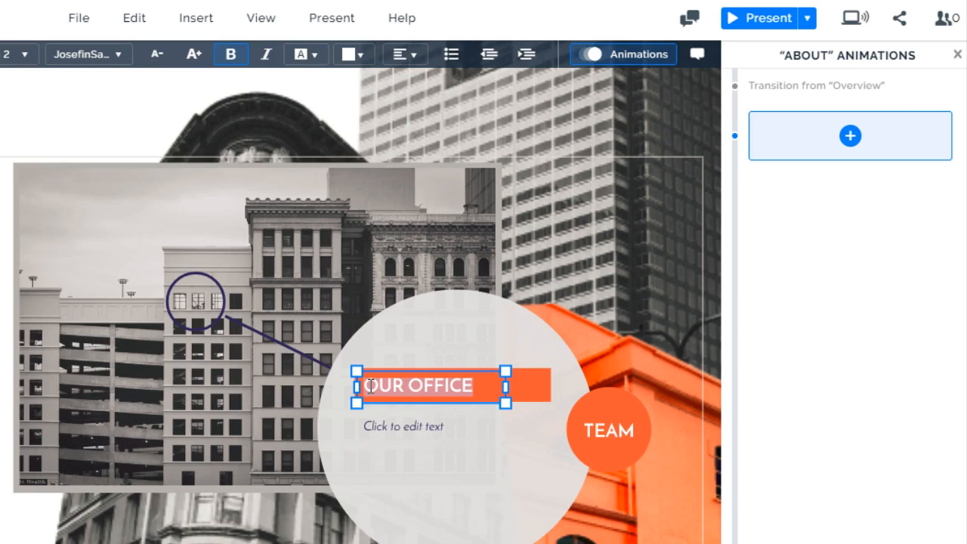
pyautogui.write('Your O')
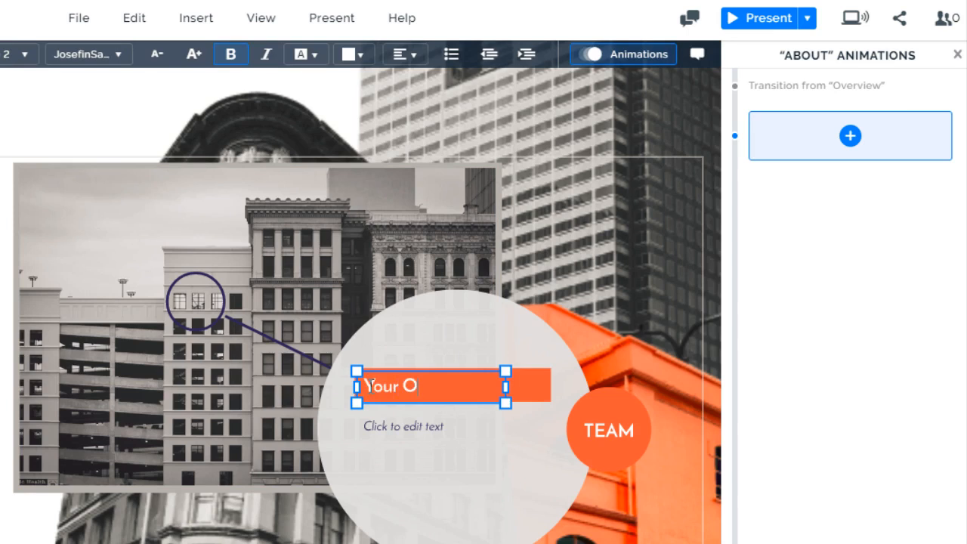
pyautogui.write('fif')
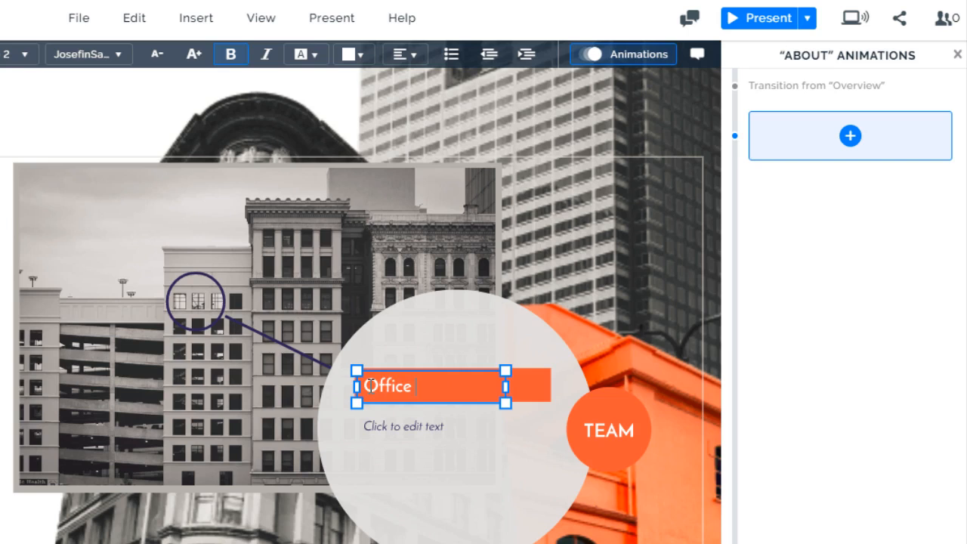
pyautogui.write('Location')
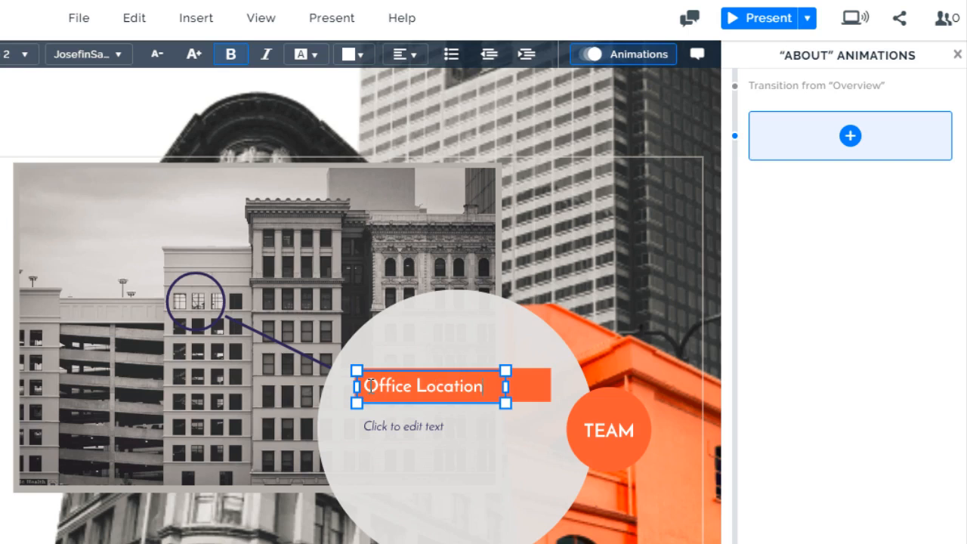
# - Replace the placeholder text below the Office Location heading with "Add text here"
pyautogui.click(439, 426)
pyautogui.click(439, 426)
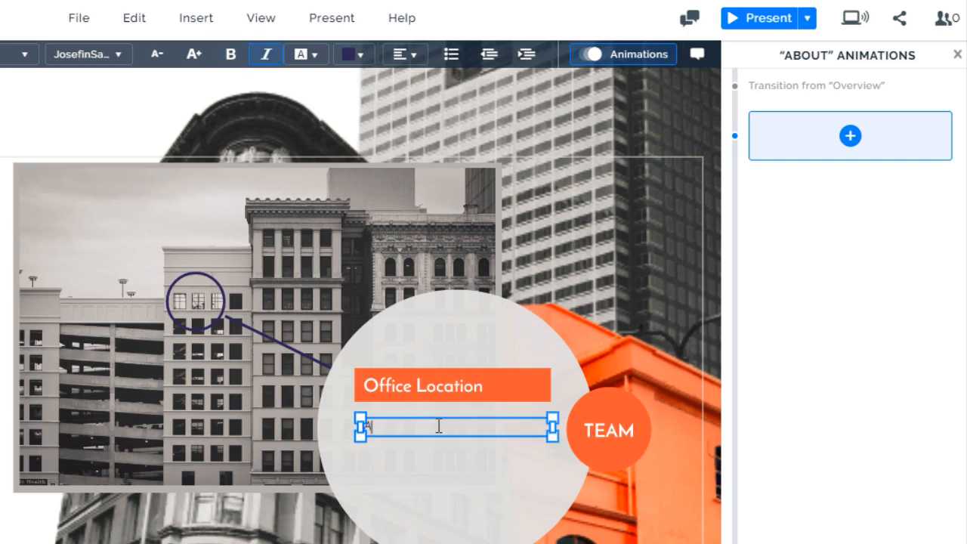
pyautogui.write('Add text here')
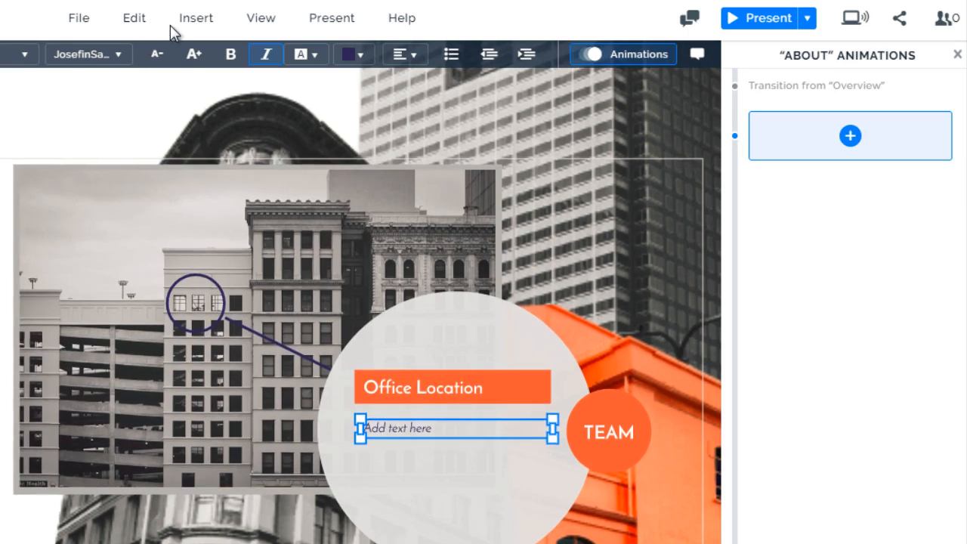
# - Insert the icon of a woman with a laptop from the light prezis set into the grey circle, below the text
pyautogui.click(189, 20)
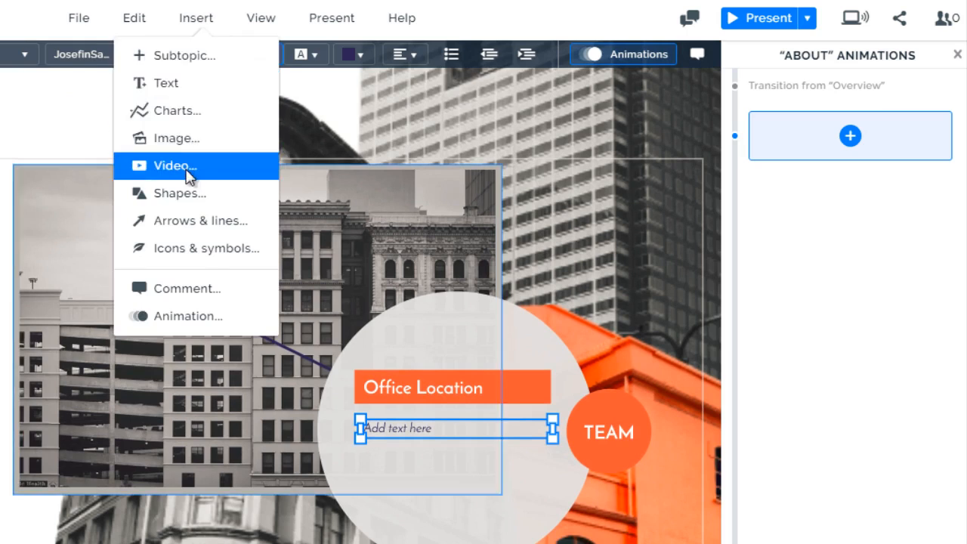
pyautogui.click(207, 250)
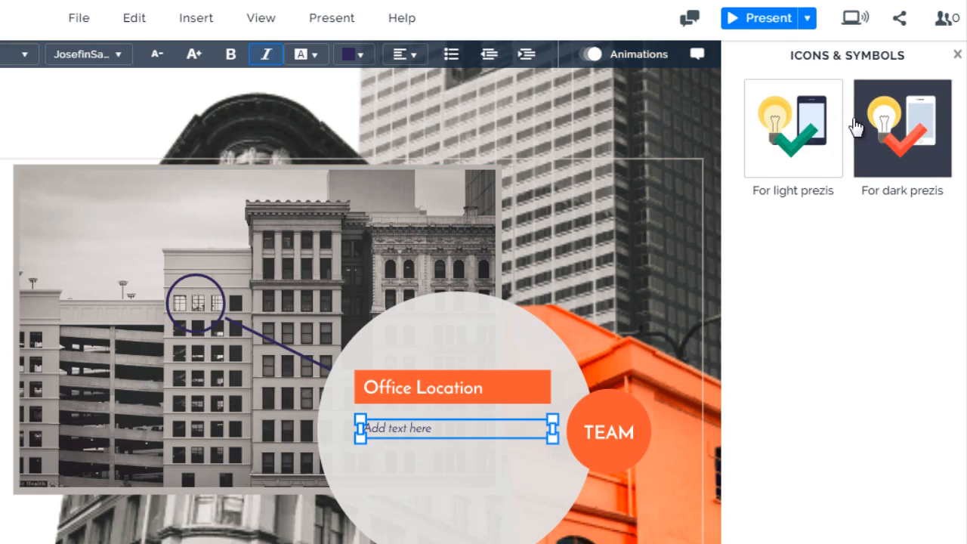
pyautogui.click(918, 162)
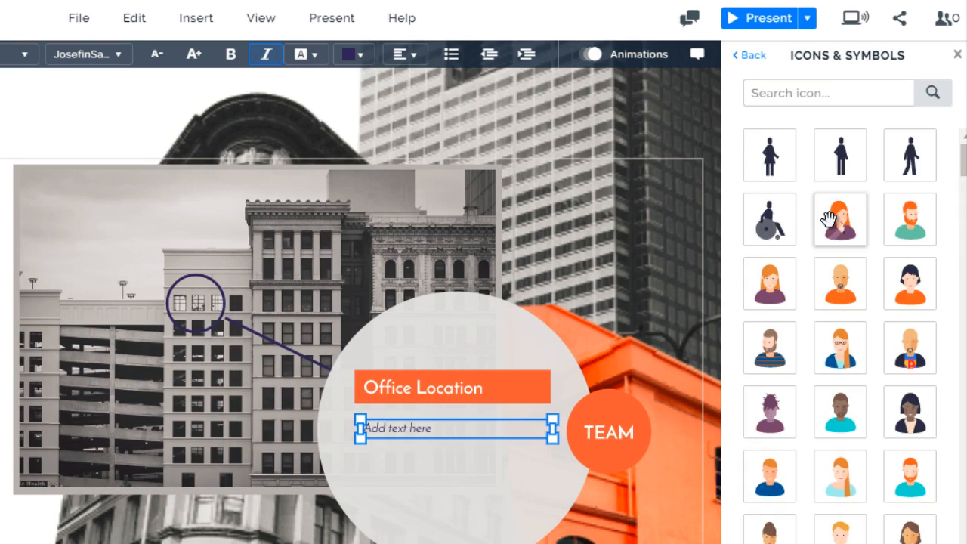
pyautogui.scroll(-10, 829, 219)
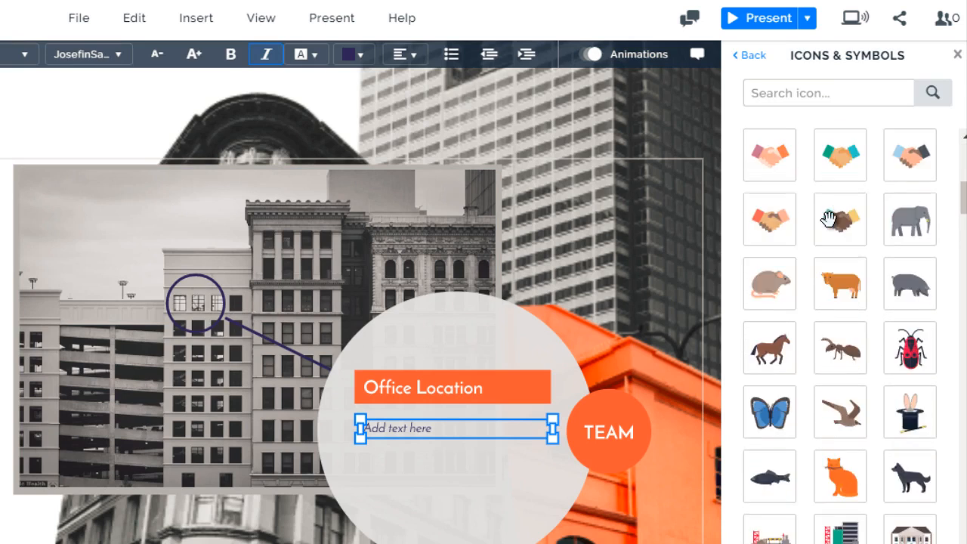
pyautogui.scroll(3, 828, 219)
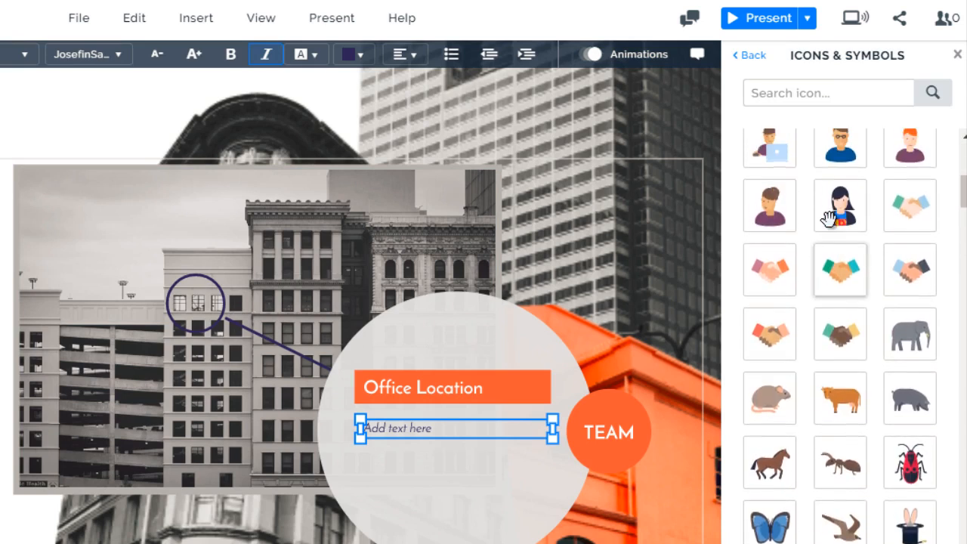
pyautogui.click(776, 215)
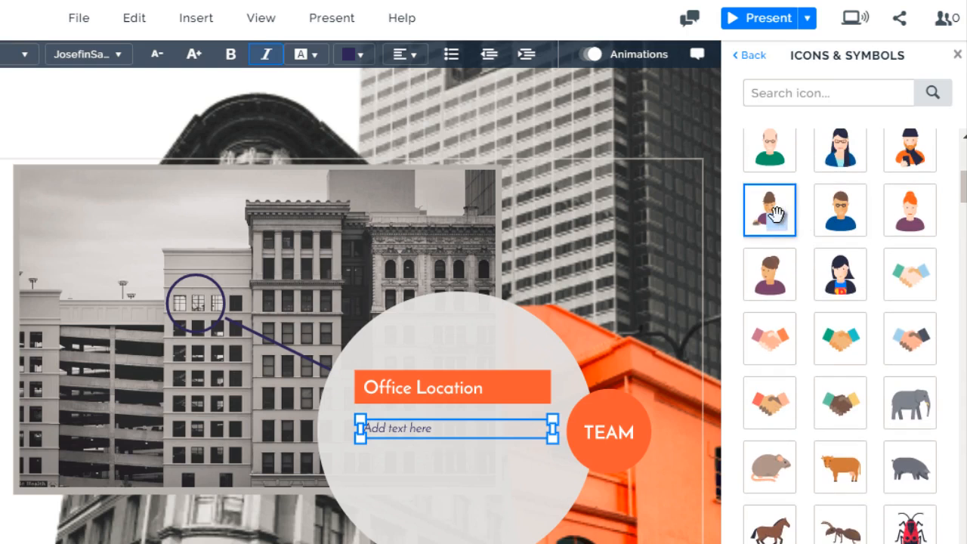
pyautogui.moveTo(776, 215); pyautogui.dragTo(458, 494)
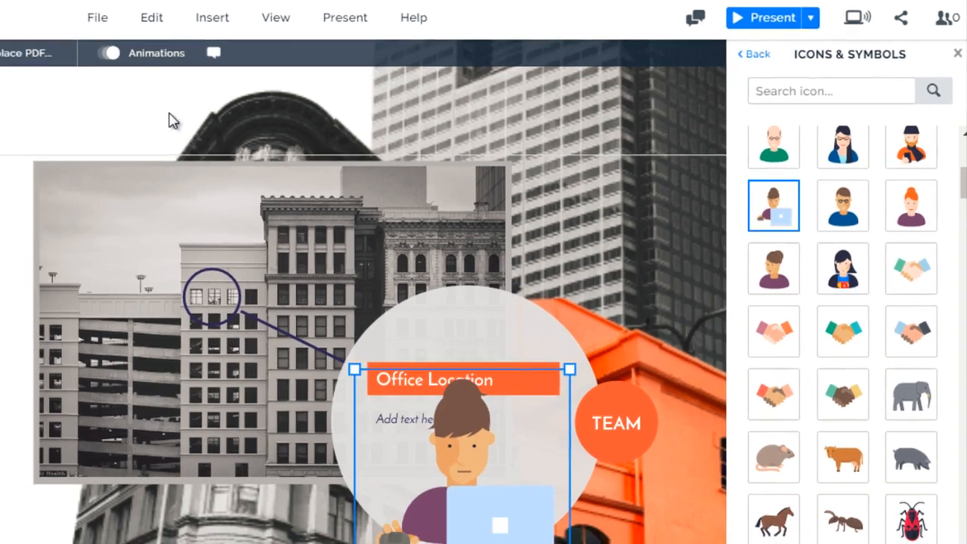
pyautogui.click(151, 121)
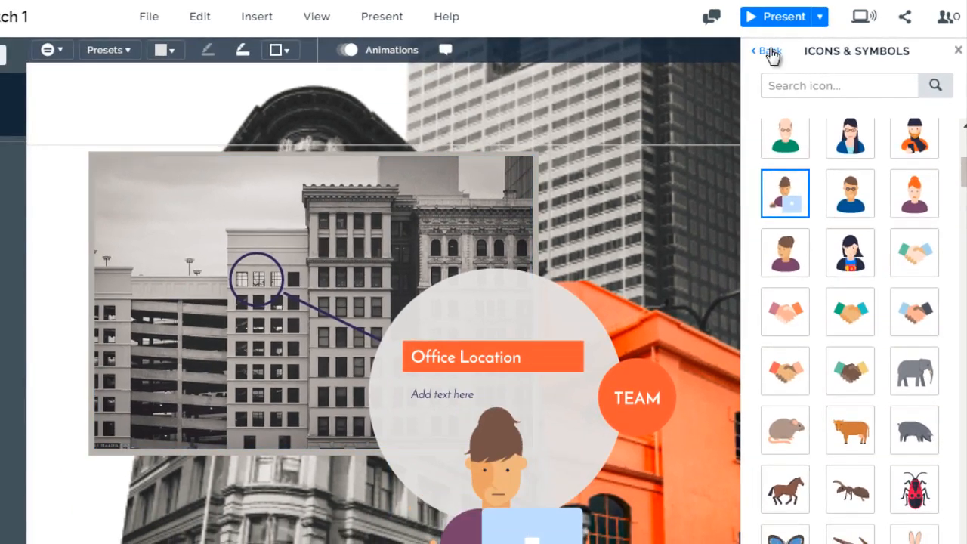
# - View the icon set for dark prezis and close the icon library
pyautogui.click(770, 53)
pyautogui.click(915, 123)
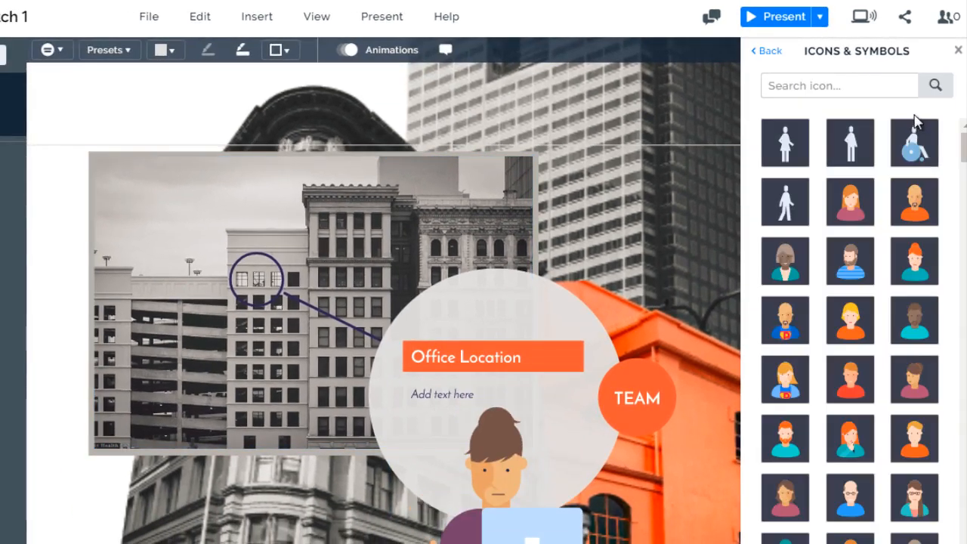
pyautogui.click(771, 53)
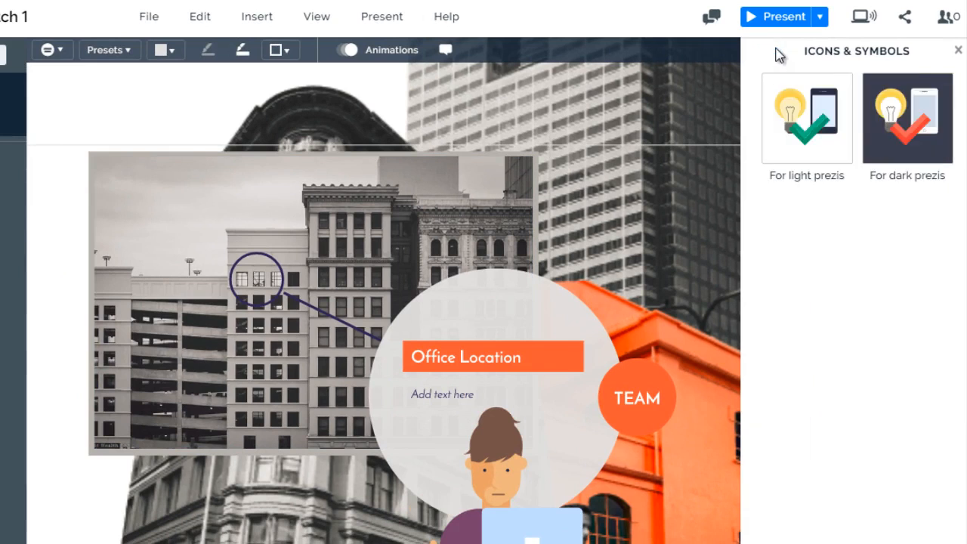
pyautogui.click(958, 51)
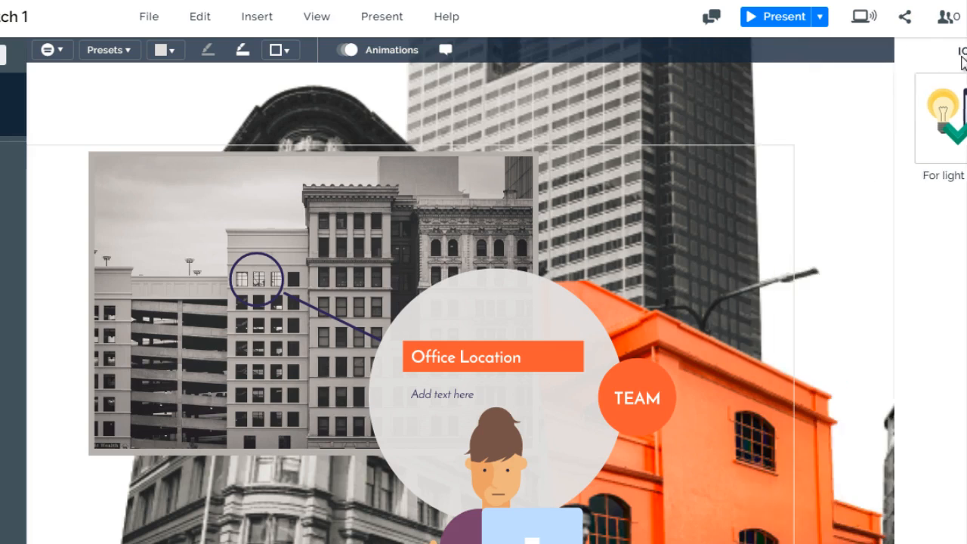
# - Replace the office building image behind the Office Location circle with the picture bigstock-vintage-background-17342195
pyautogui.click(256, 16)
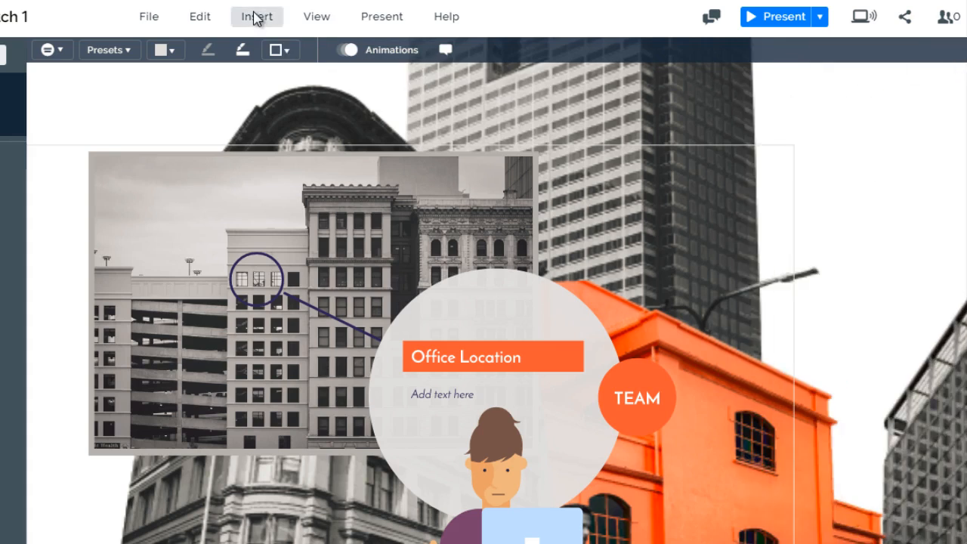
pyautogui.click(52, 226)
pyautogui.click(266, 211)
pyautogui.click(269, 212)
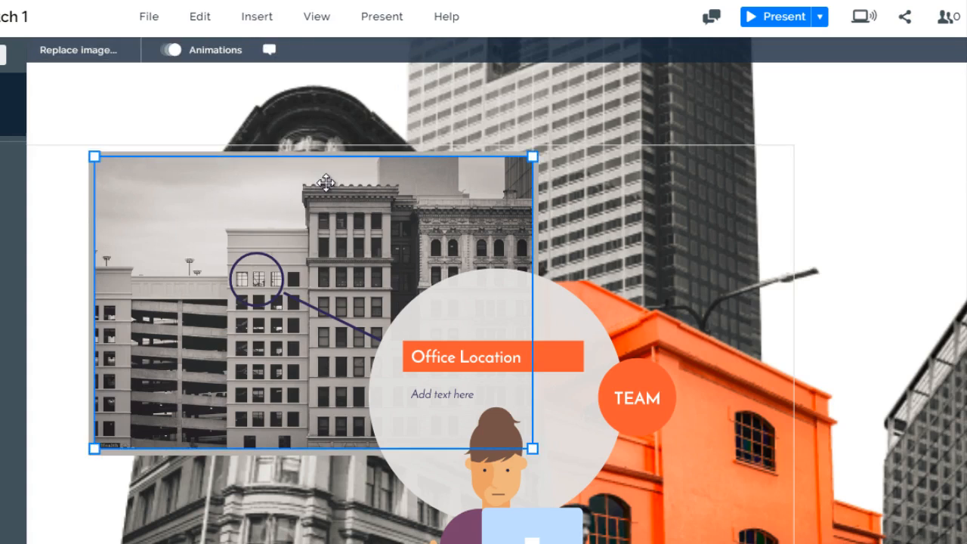
pyautogui.click(94, 53)
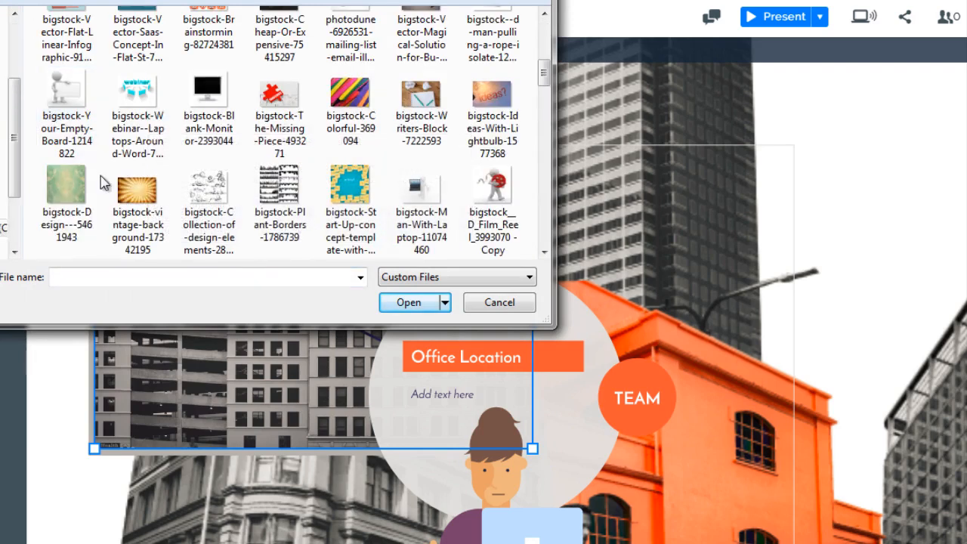
pyautogui.click(125, 195)
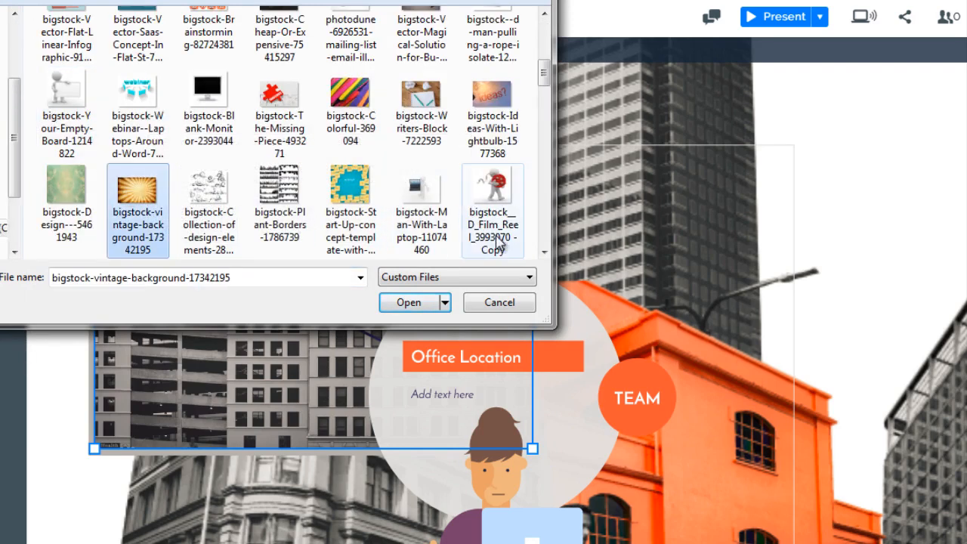
pyautogui.click(431, 302)
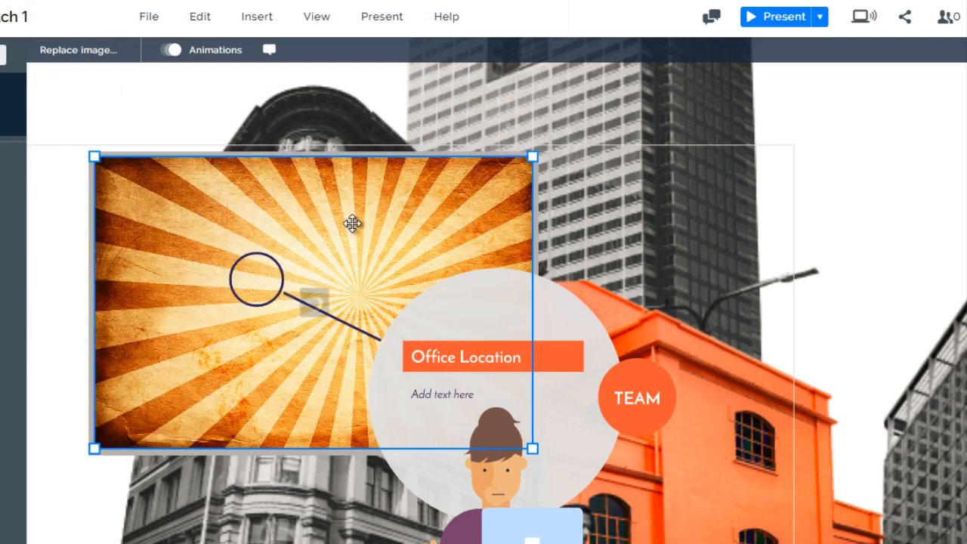
pyautogui.click(60, 145)
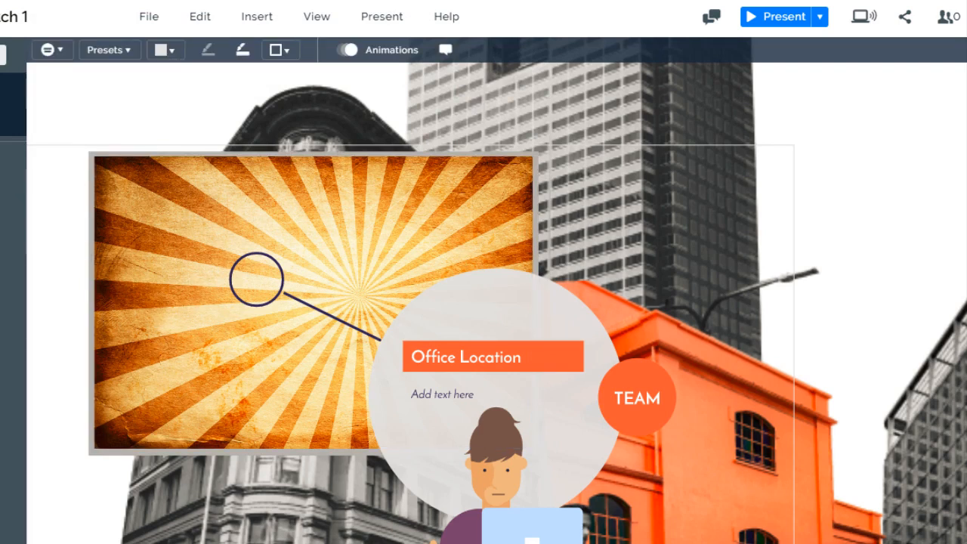
# - Go back to the overview, reopen the ABOUT topic and open its TEAM subtopic
pyautogui.click(12, 131)
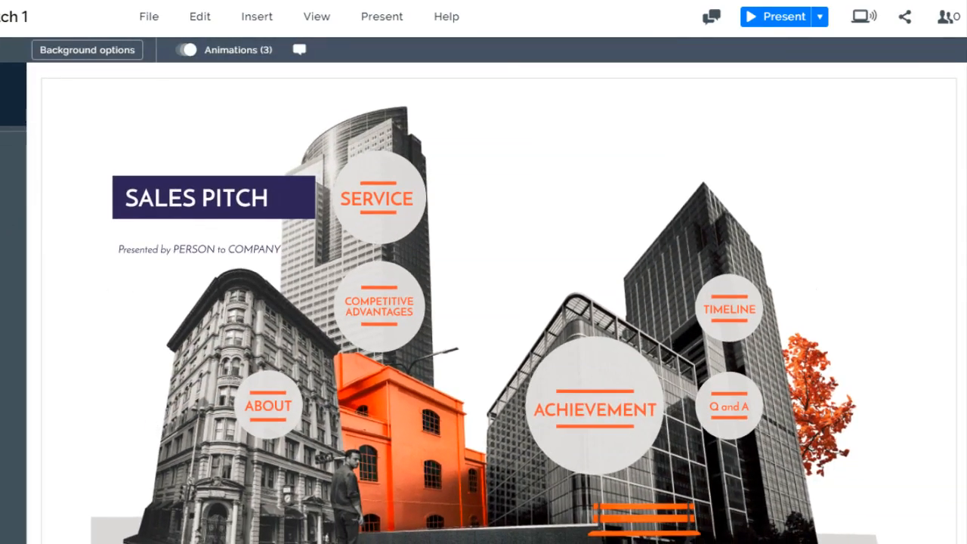
pyautogui.click(2, 185)
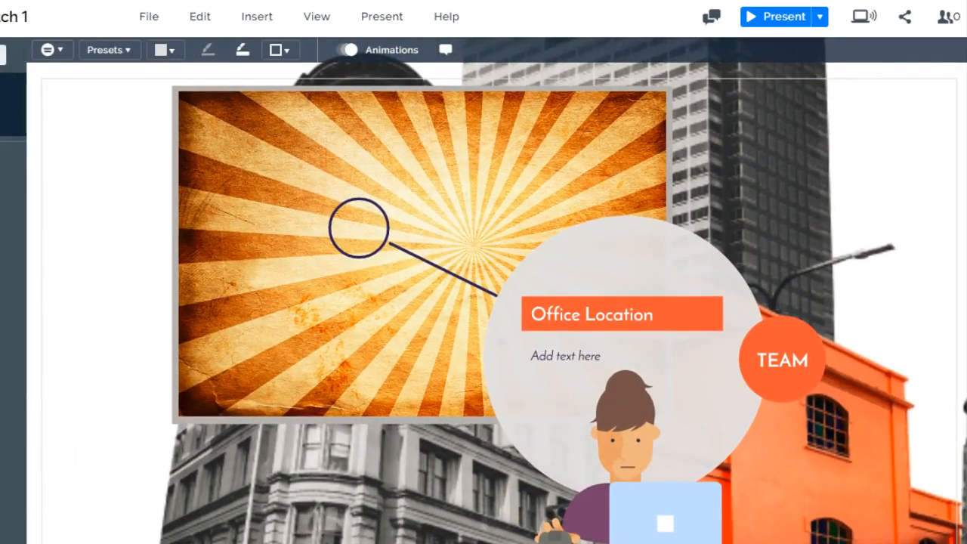
pyautogui.click(3, 177)
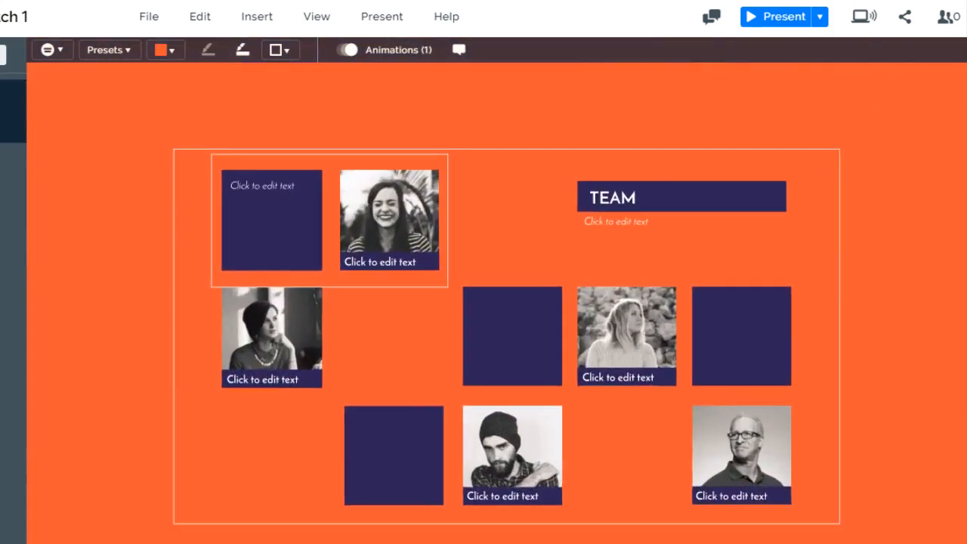
# - Replace the smiling woman's portrait in the framed group with the illustration of a hand holding a smartphone
pyautogui.click(305, 167)
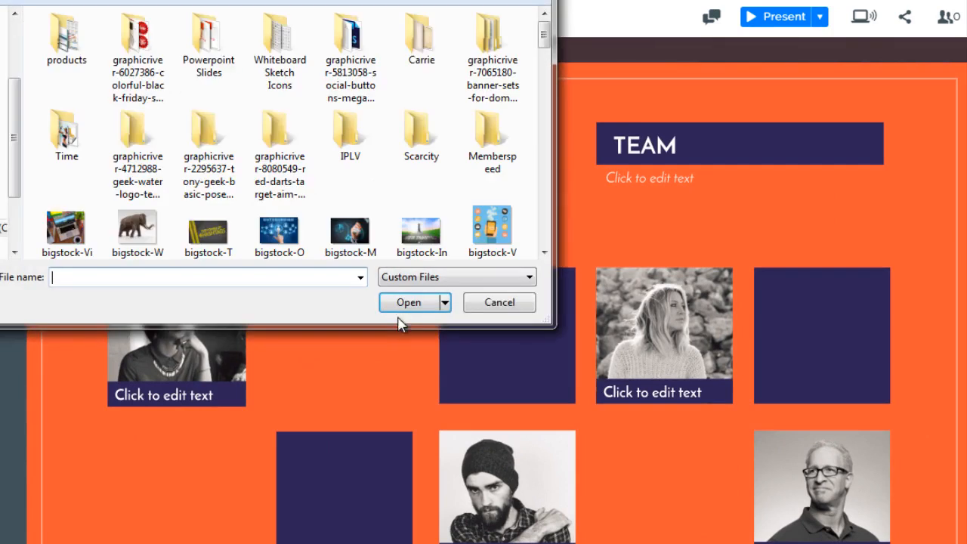
pyautogui.click(492, 225)
pyautogui.click(403, 303)
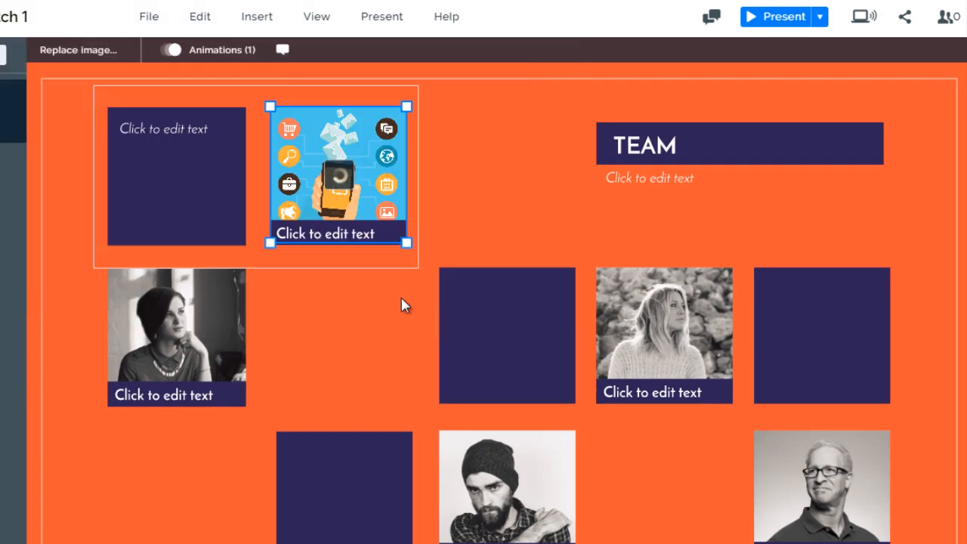
pyautogui.click(181, 129)
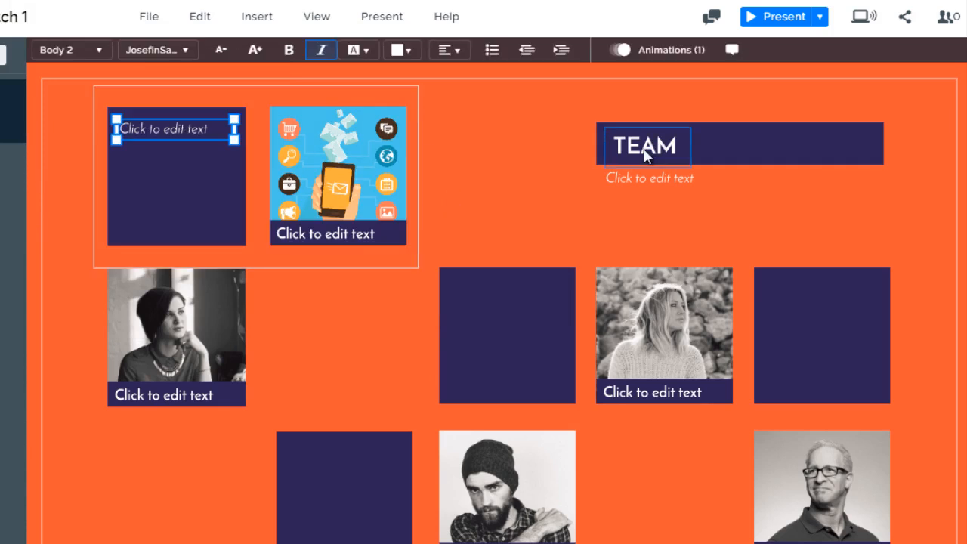
pyautogui.click(644, 151)
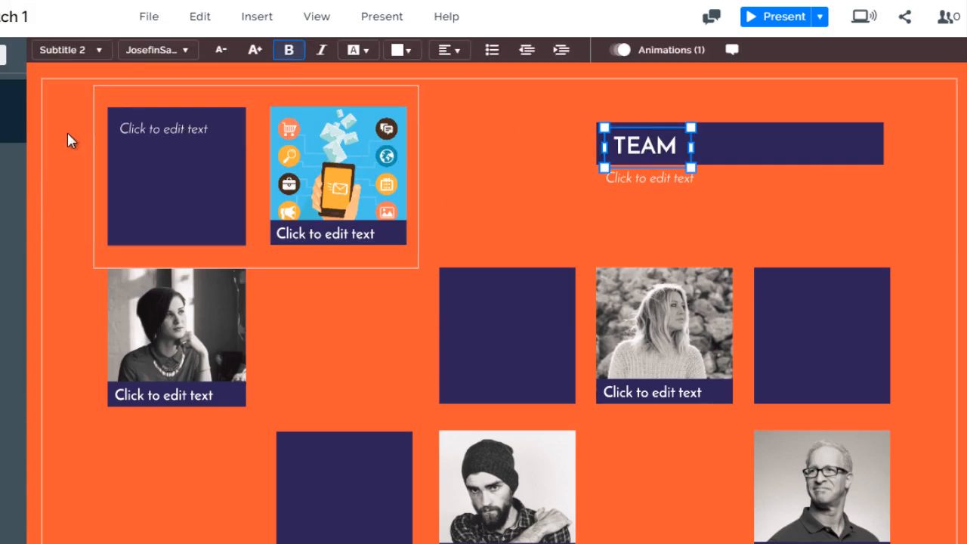
pyautogui.click(147, 464)
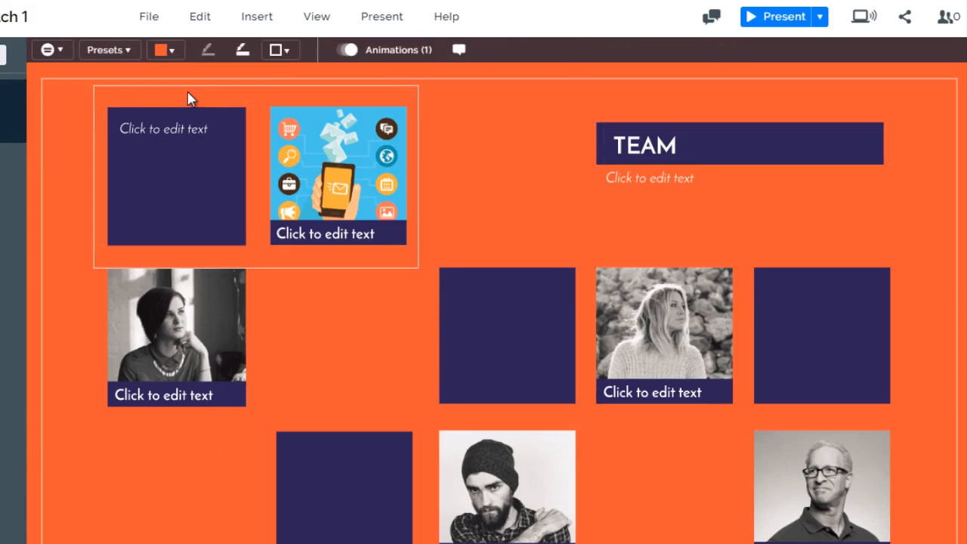
# - Change the fill color of the dark blue square beside the smartphone illustration to the red theme color
pyautogui.click(167, 205)
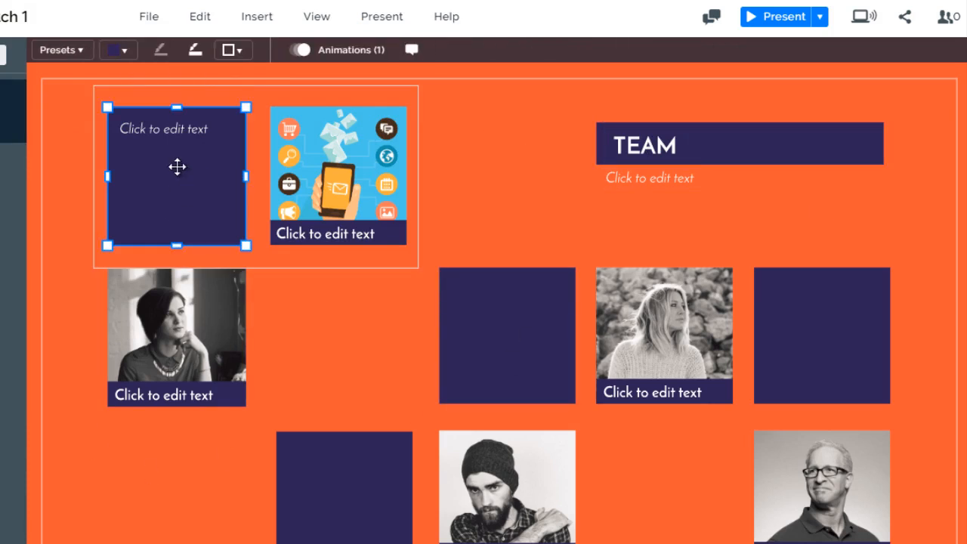
pyautogui.click(119, 49)
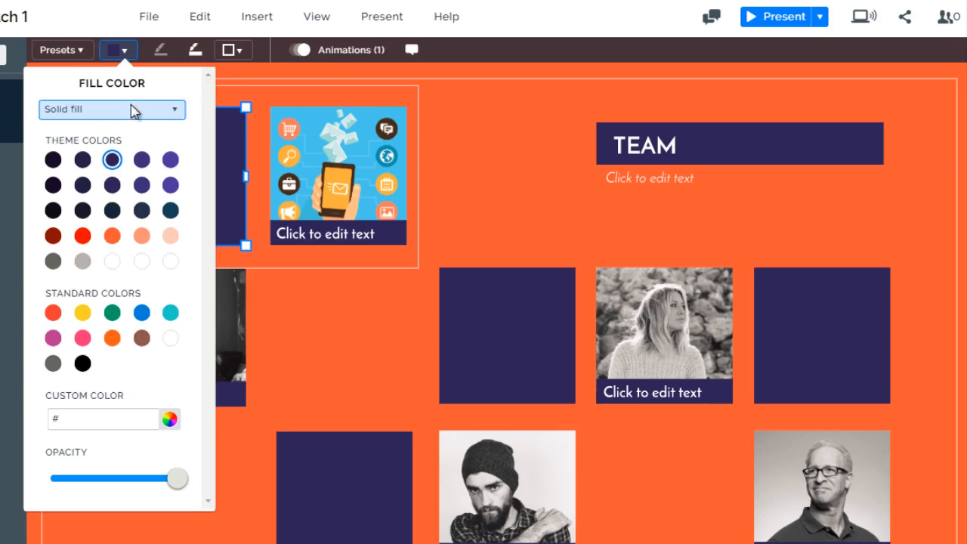
pyautogui.click(83, 236)
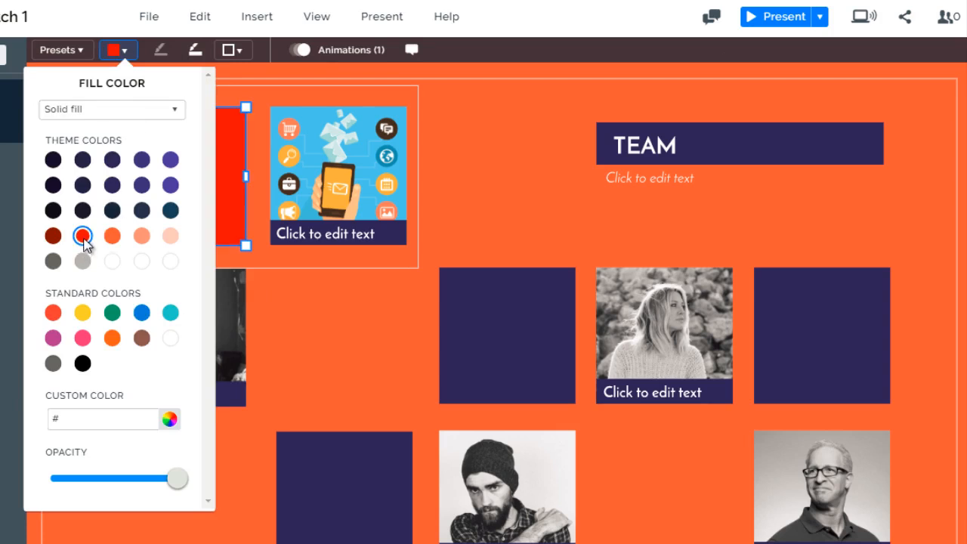
pyautogui.click(353, 290)
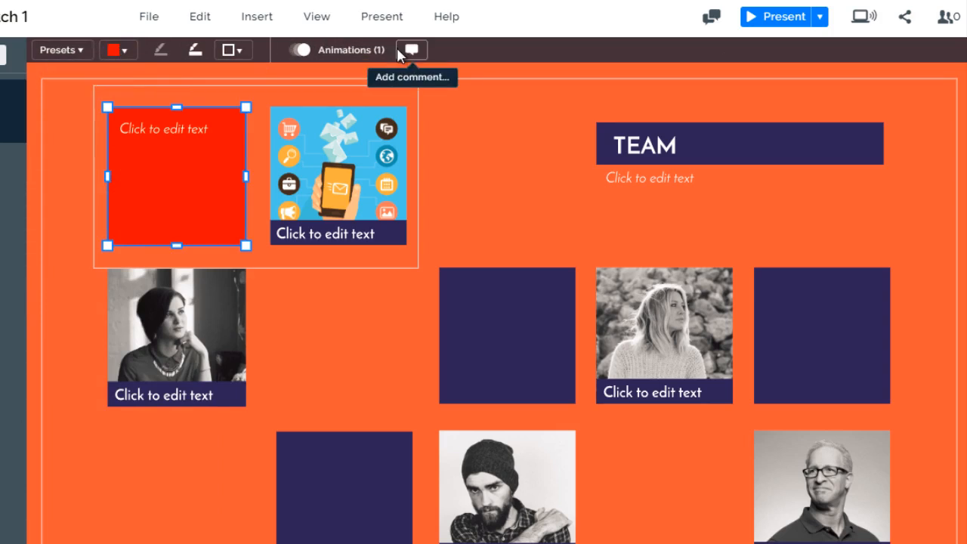
# - Examine the editing options for the team portraits, the smartphone illustration, the red square and the TEAM heading
pyautogui.click(198, 320)
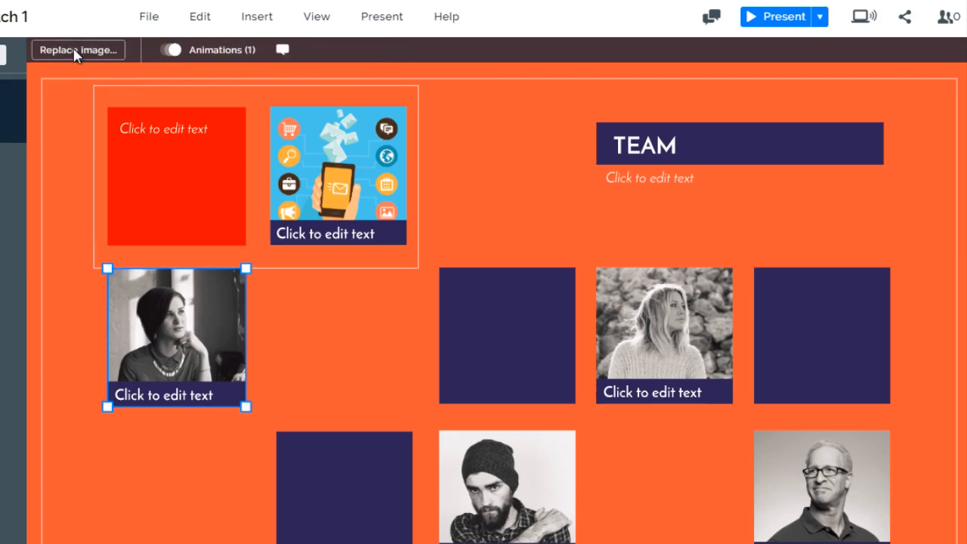
pyautogui.click(644, 323)
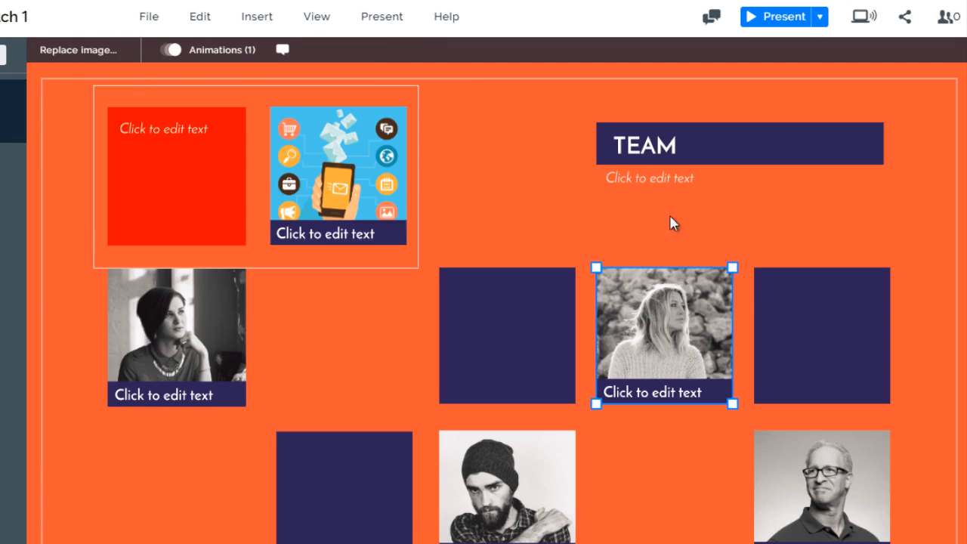
pyautogui.click(384, 187)
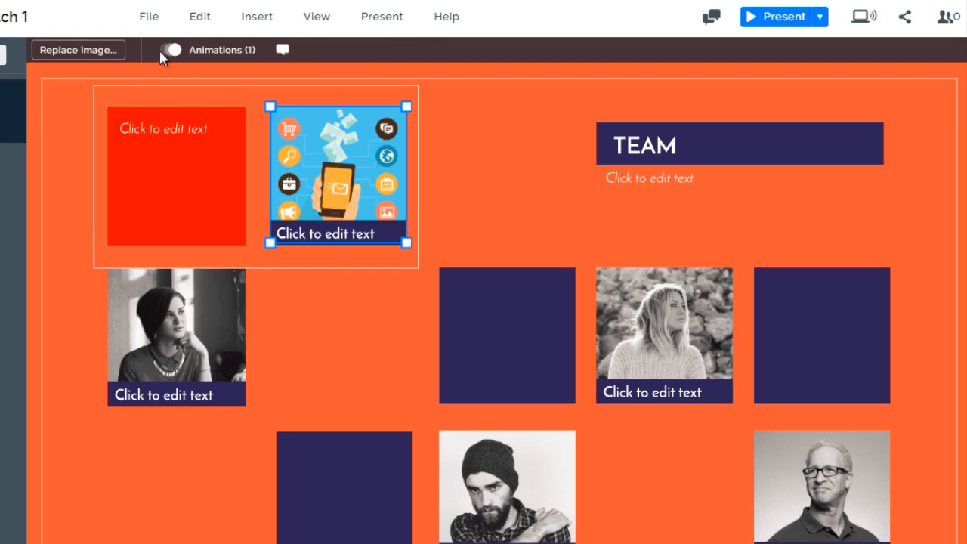
pyautogui.click(197, 185)
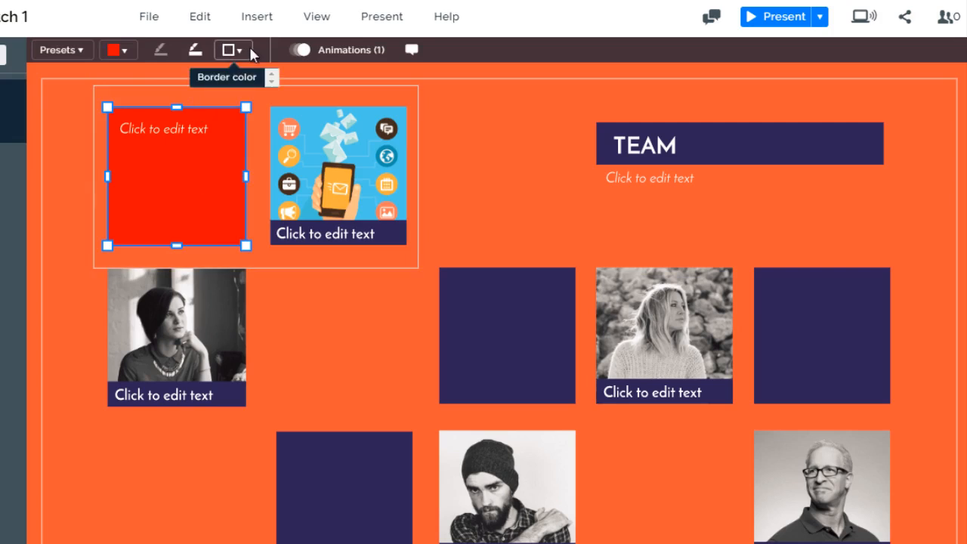
pyautogui.click(638, 154)
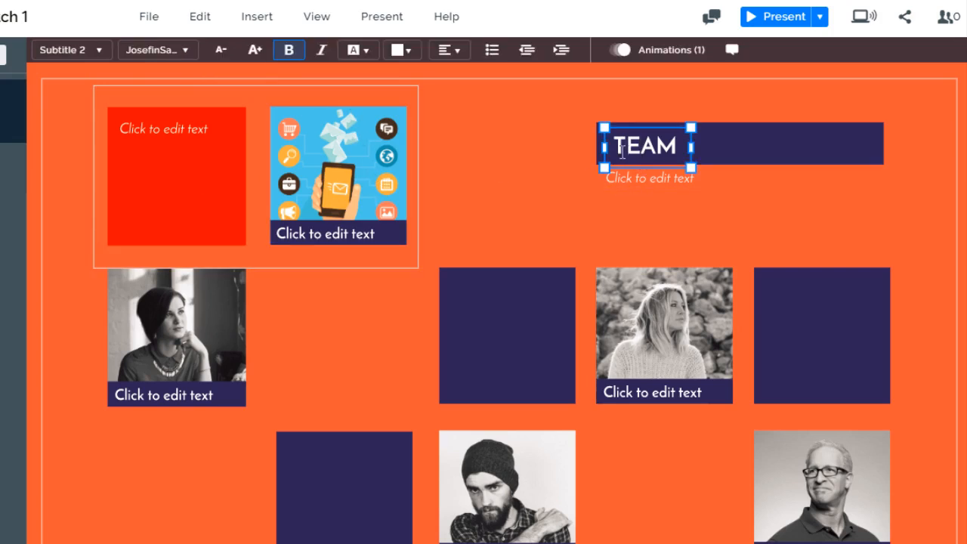
pyautogui.moveTo(613, 144); pyautogui.dragTo(696, 139)
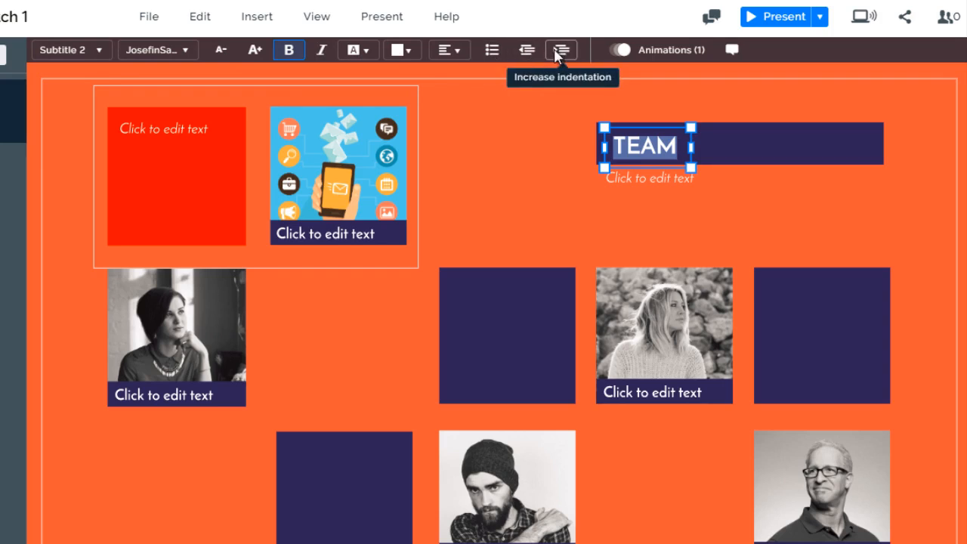
pyautogui.click(554, 204)
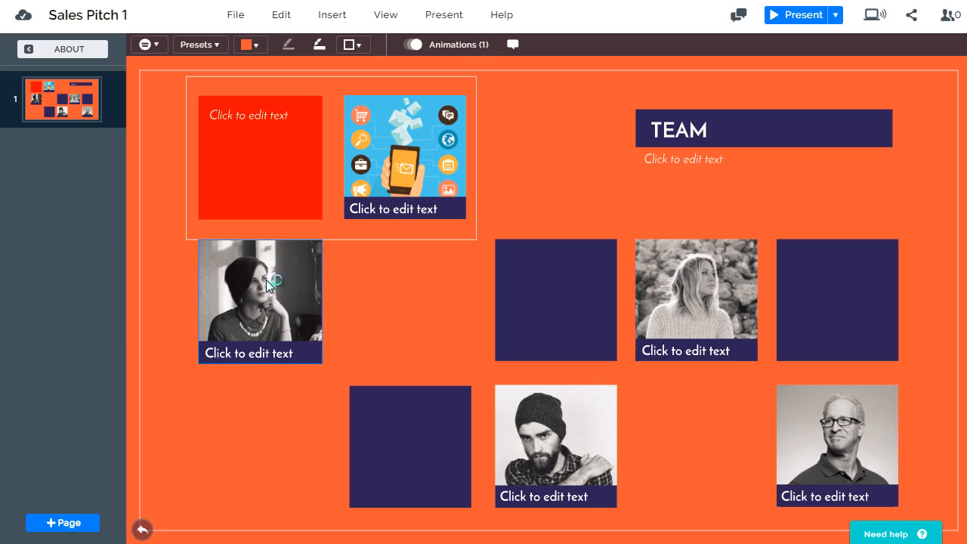
# - Move the dark-haired woman's portrait down beside the lower blue square and place its caption text and bar over its upper edge
pyautogui.moveTo(266, 279); pyautogui.dragTo(269, 405)
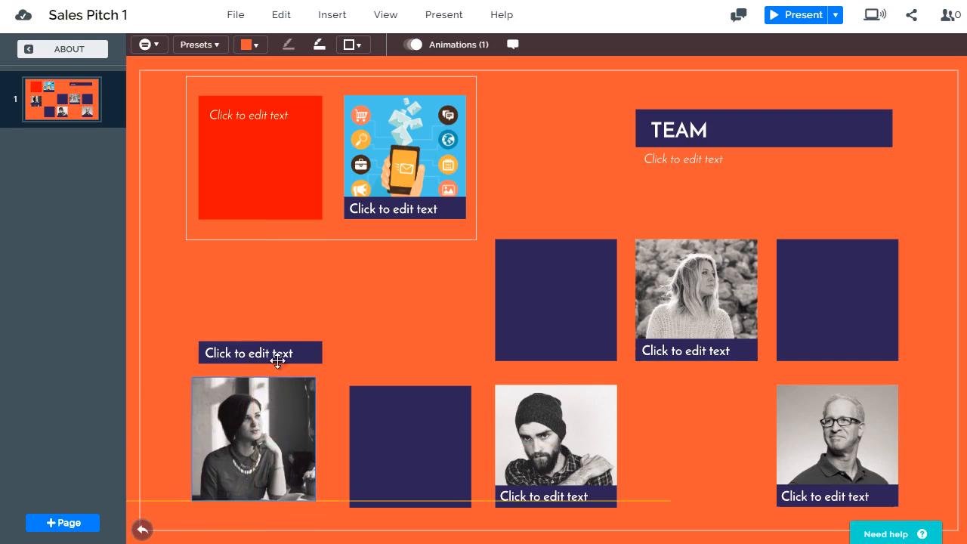
pyautogui.moveTo(272, 353); pyautogui.dragTo(266, 392)
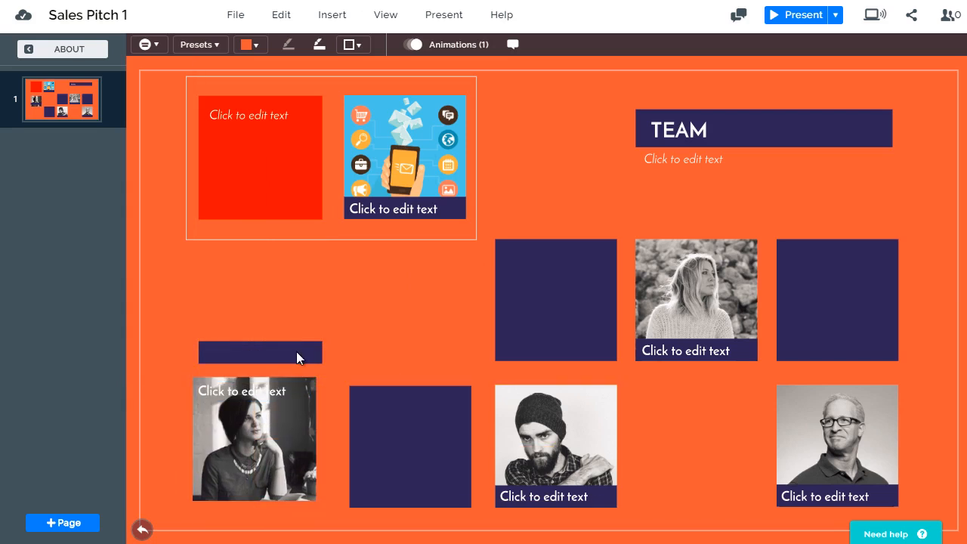
pyautogui.moveTo(296, 351); pyautogui.dragTo(293, 391)
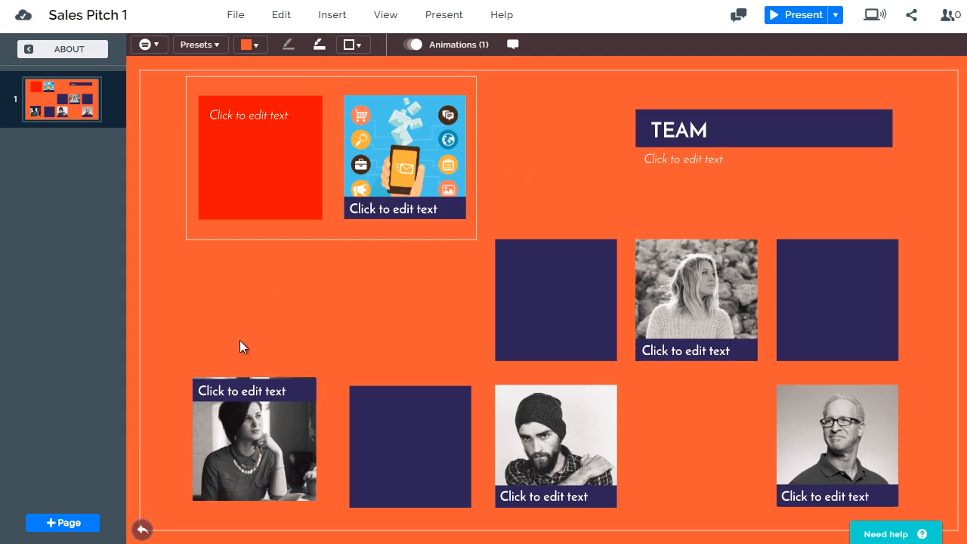
# - Inspect the moved portrait up close and restore the full page view
pyautogui.click(254, 436)
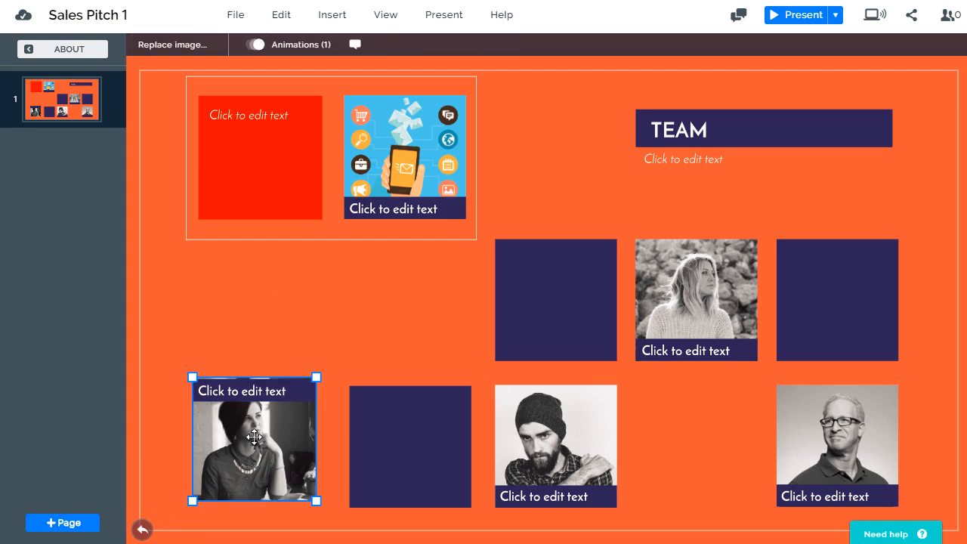
pyautogui.scroll(5, 254, 437)
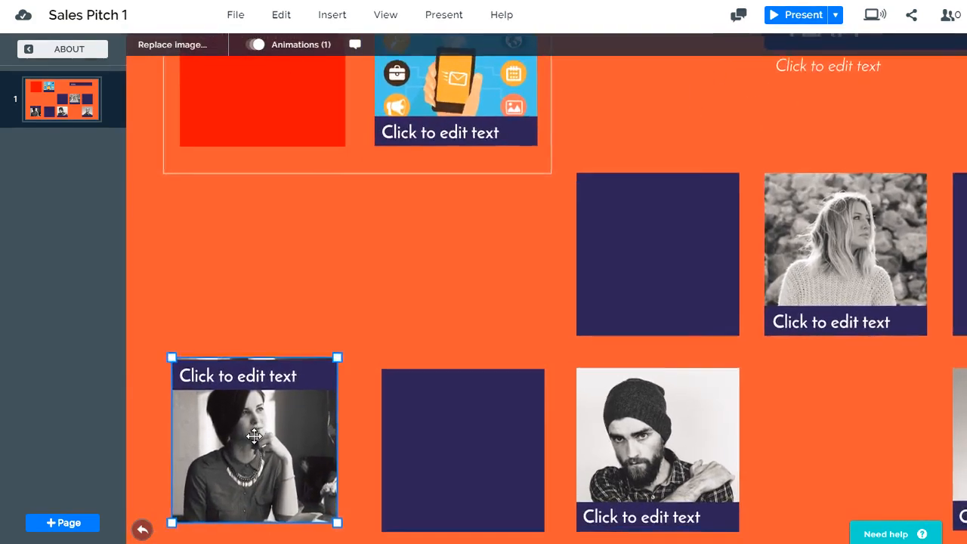
pyautogui.scroll(3, 254, 437)
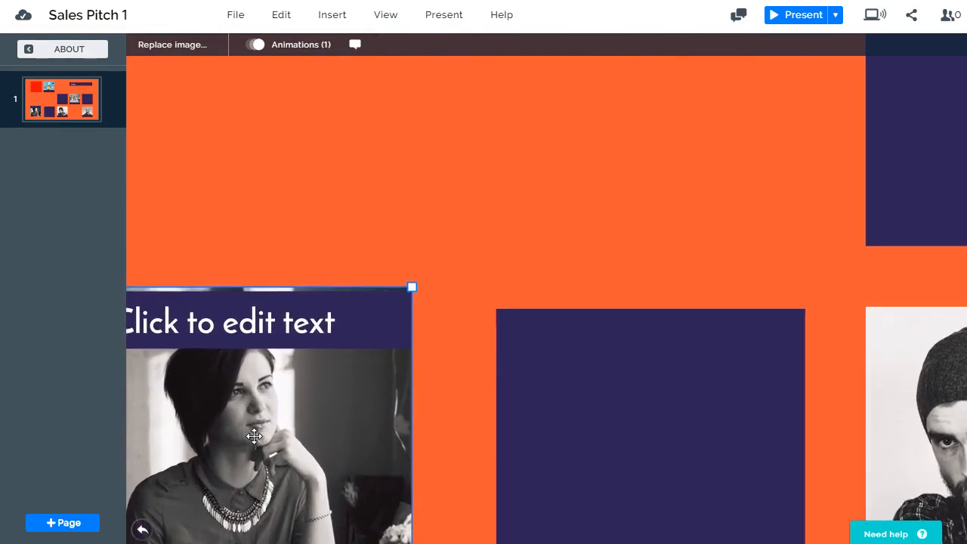
pyautogui.click(142, 530)
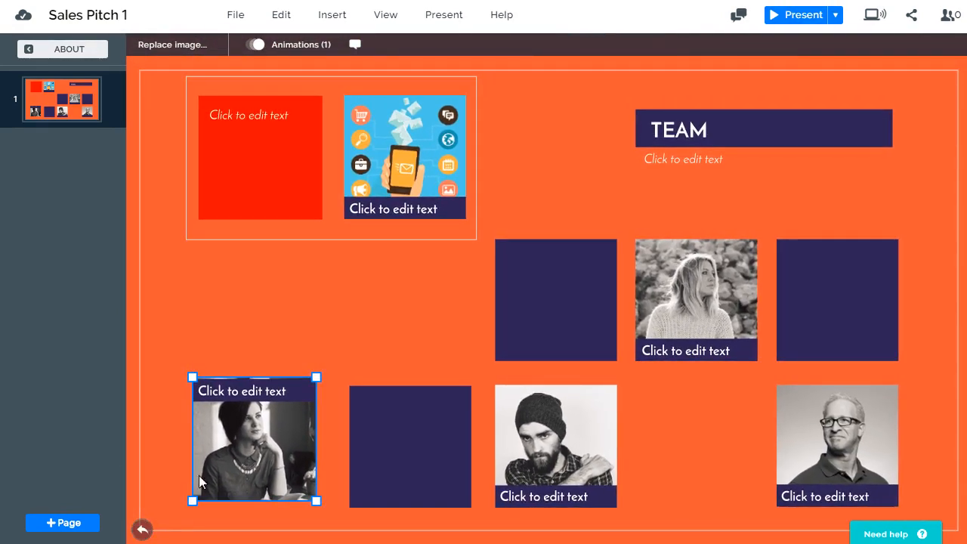
pyautogui.click(180, 318)
# - Return through the ABOUT topic to the overview and move the SERVICE circle slightly upward
pyautogui.click(88, 59)
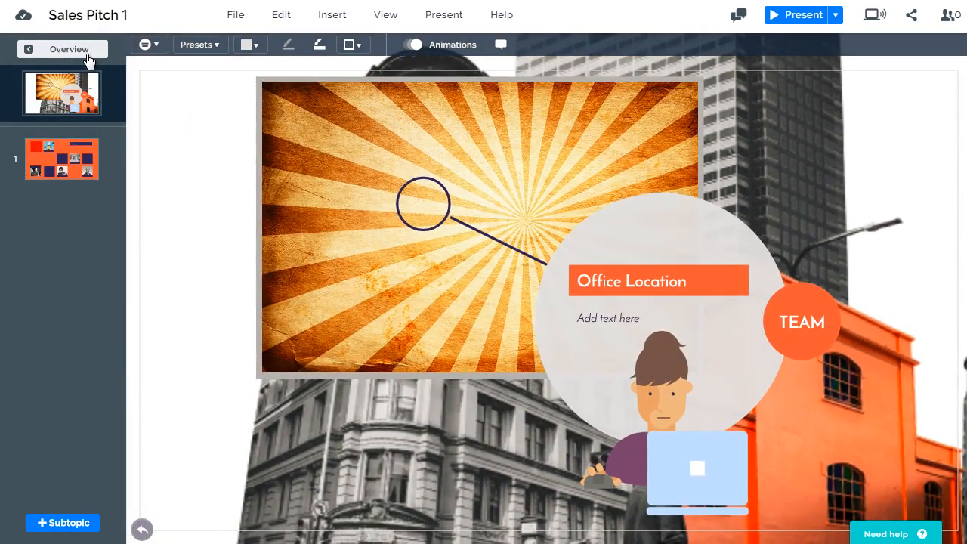
pyautogui.click(88, 59)
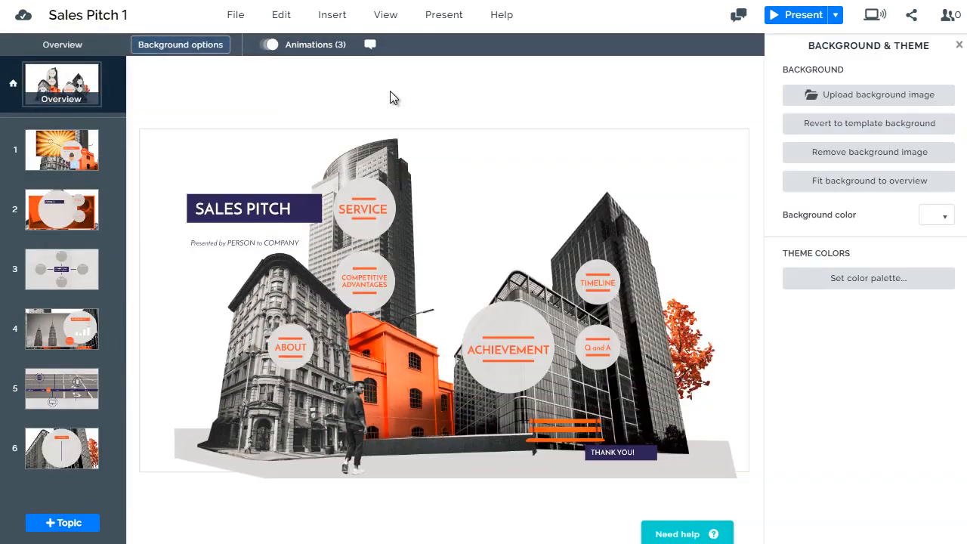
pyautogui.moveTo(378, 212); pyautogui.dragTo(382, 201)
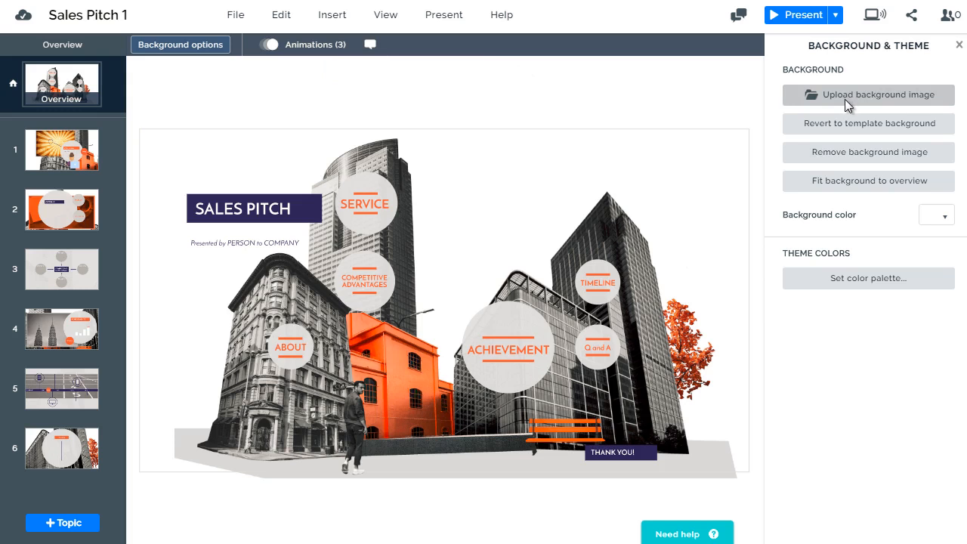
# - Remove the overview's background image and revert to the template background
pyautogui.click(847, 158)
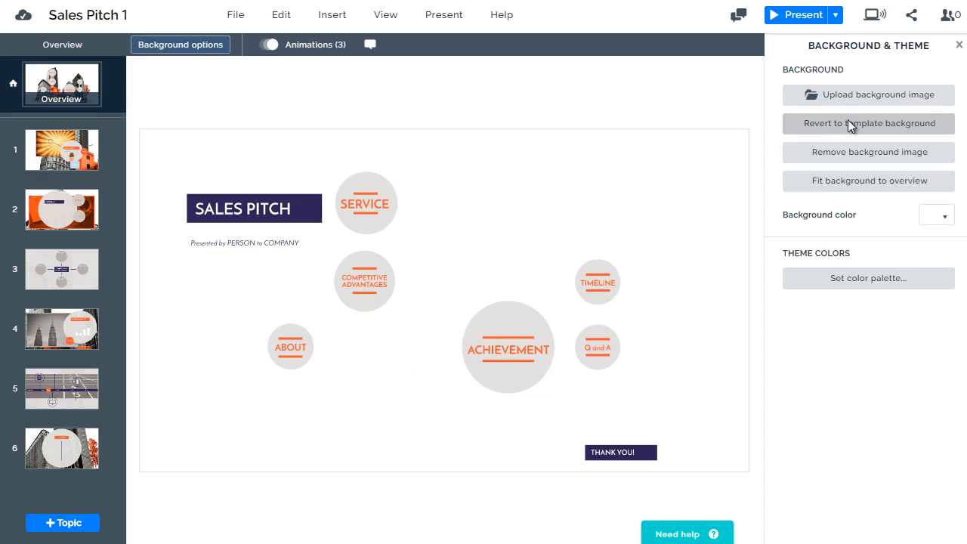
pyautogui.click(848, 130)
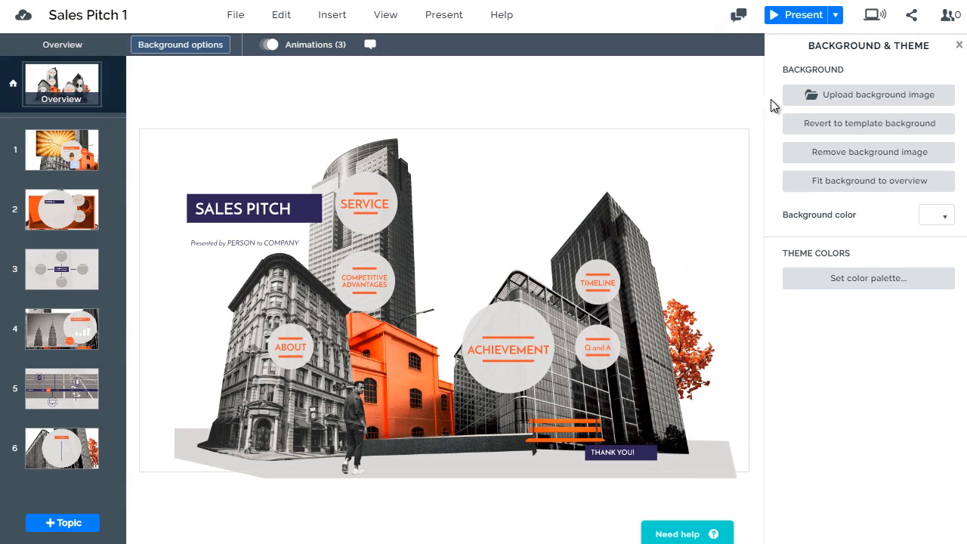
# - Upload the image bigstock-Outsourcing-77100116 from the Royalty Free Images folder as the overview background
pyautogui.click(830, 95)
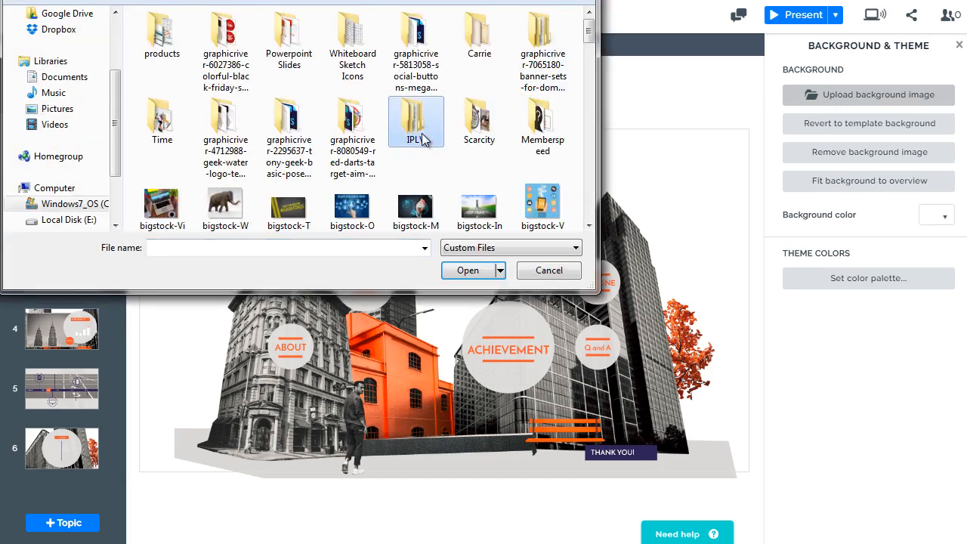
pyautogui.scroll(-3, 423, 140)
pyautogui.moveTo(407, 0); pyautogui.dragTo(491, 0)
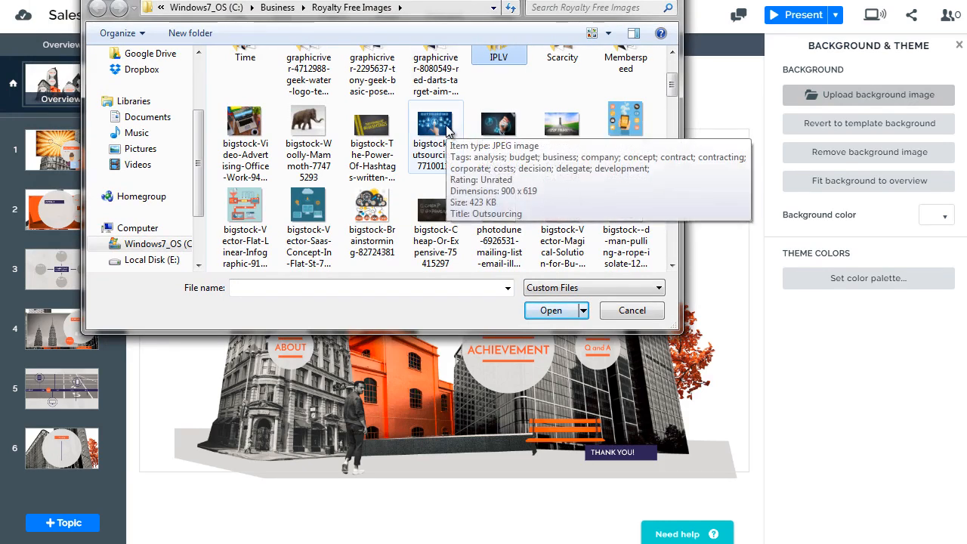
pyautogui.scroll(-5, 446, 127)
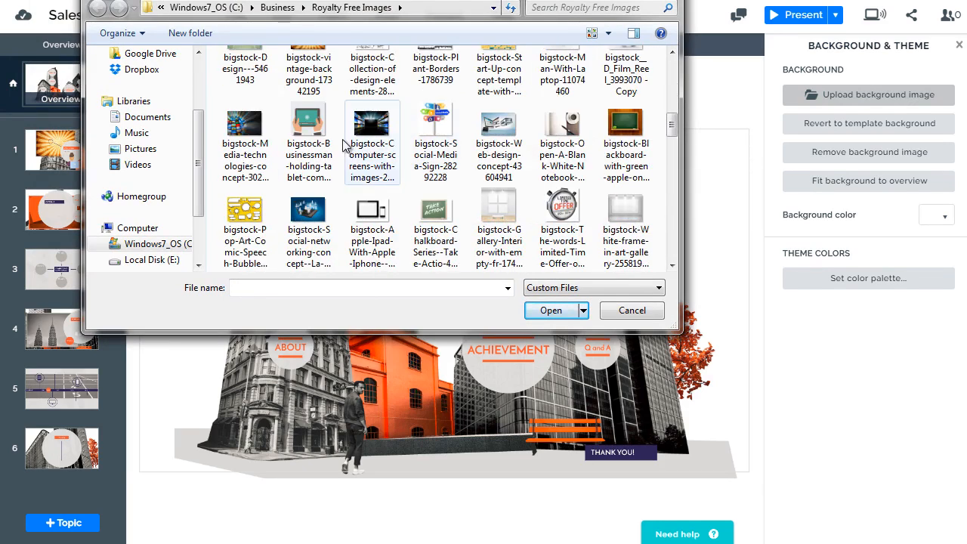
pyautogui.click(260, 141)
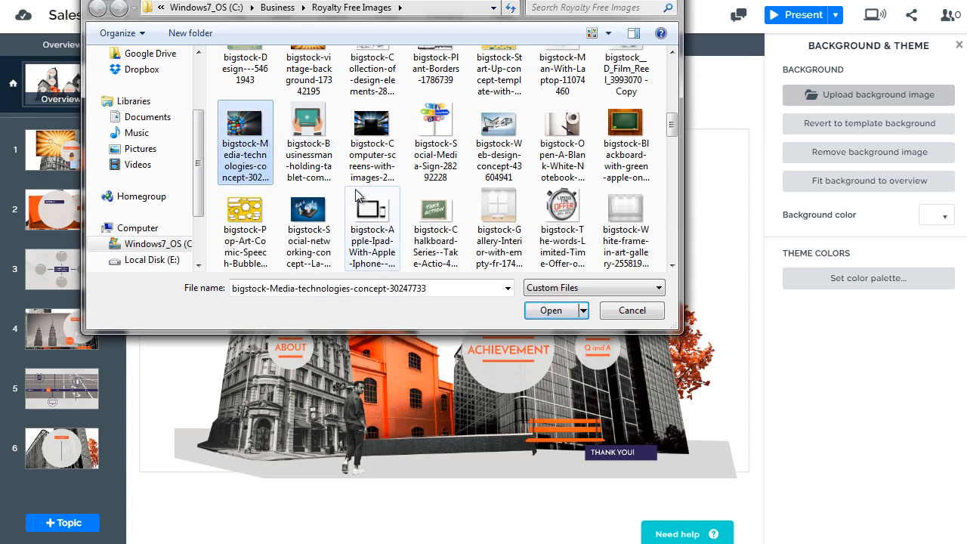
pyautogui.scroll(3, 378, 174)
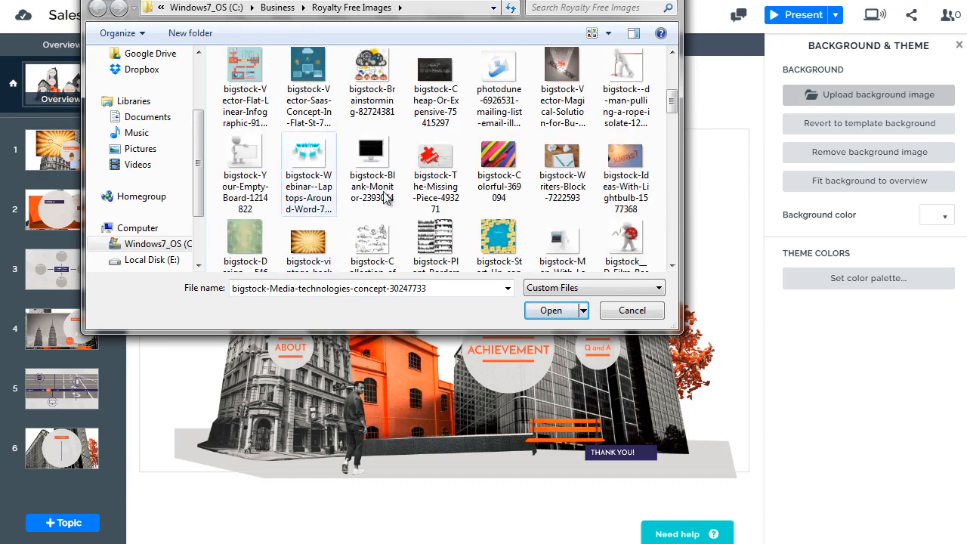
pyautogui.scroll(3, 410, 145)
pyautogui.click(432, 159)
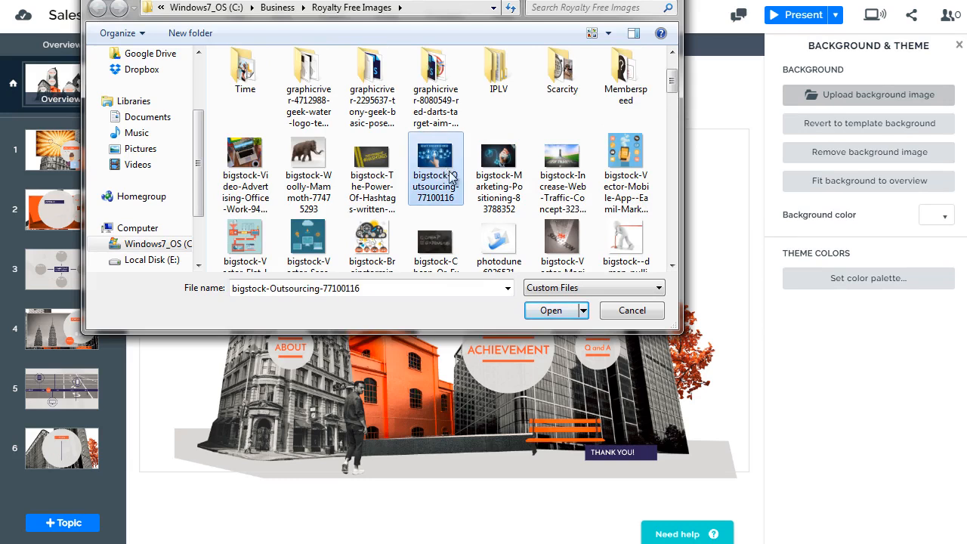
pyautogui.click(550, 310)
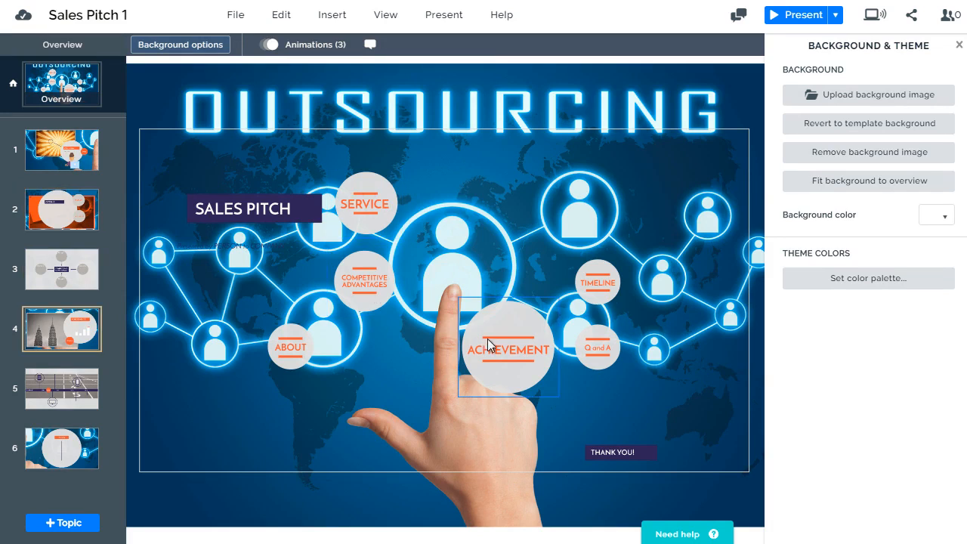
# - Move the ACHIEVEMENT circle onto the large central ring of the background and enlarge it to fill the ring
pyautogui.moveTo(504, 339); pyautogui.dragTo(446, 237)
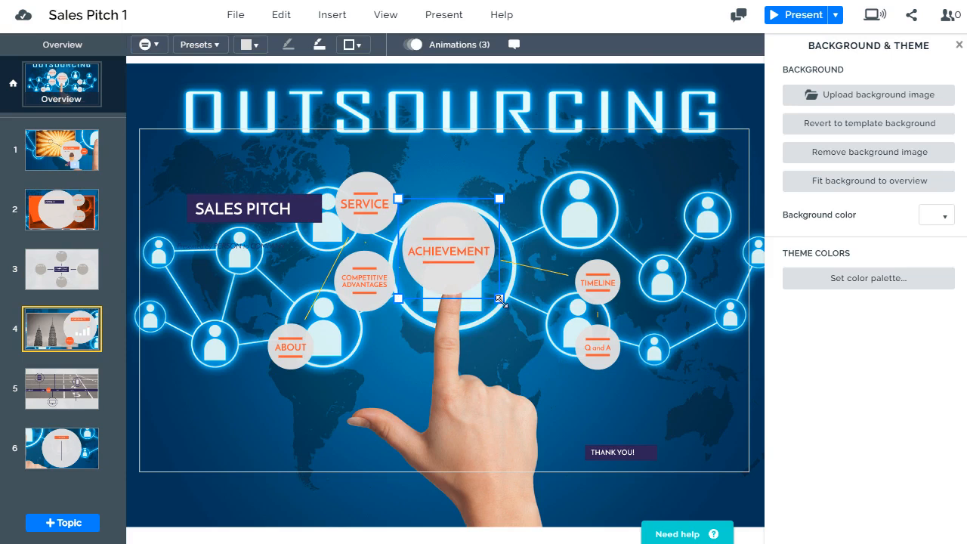
pyautogui.moveTo(503, 308); pyautogui.dragTo(528, 328)
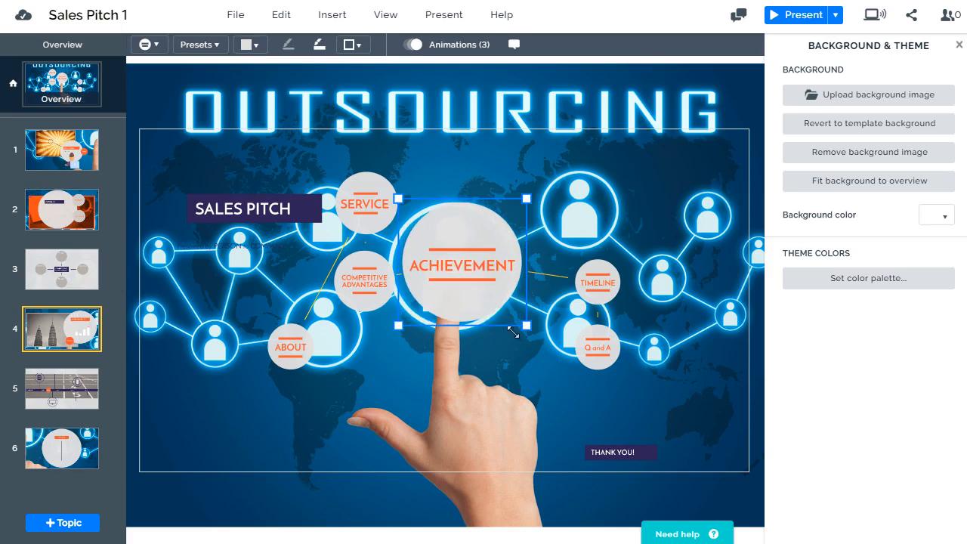
pyautogui.moveTo(476, 230)
pyautogui.mouseDown()
pyautogui.moveTo(469, 234)
pyautogui.moveTo(470, 199)
pyautogui.moveTo(466, 245)
pyautogui.moveTo(469, 233)
pyautogui.mouseUp()
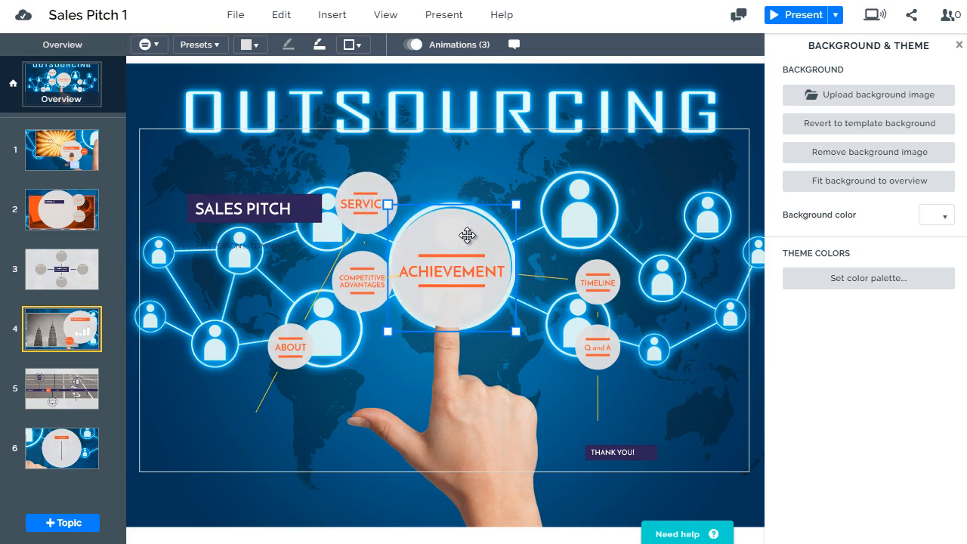
# - Move the TIMELINE circle onto the large ring at the upper right of the background image and enlarge it to fit
pyautogui.click(602, 287)
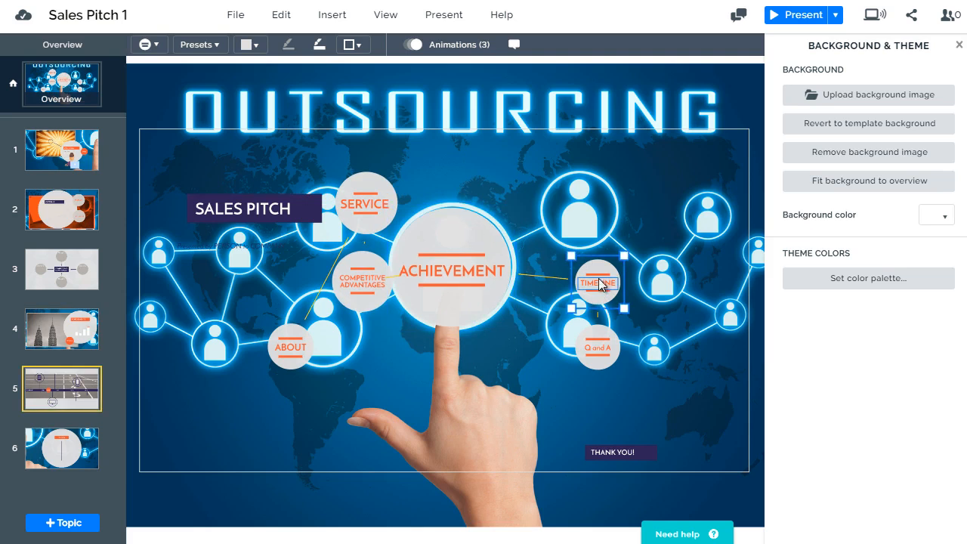
pyautogui.moveTo(601, 286); pyautogui.dragTo(579, 183)
pyautogui.moveTo(606, 235); pyautogui.dragTo(617, 249)
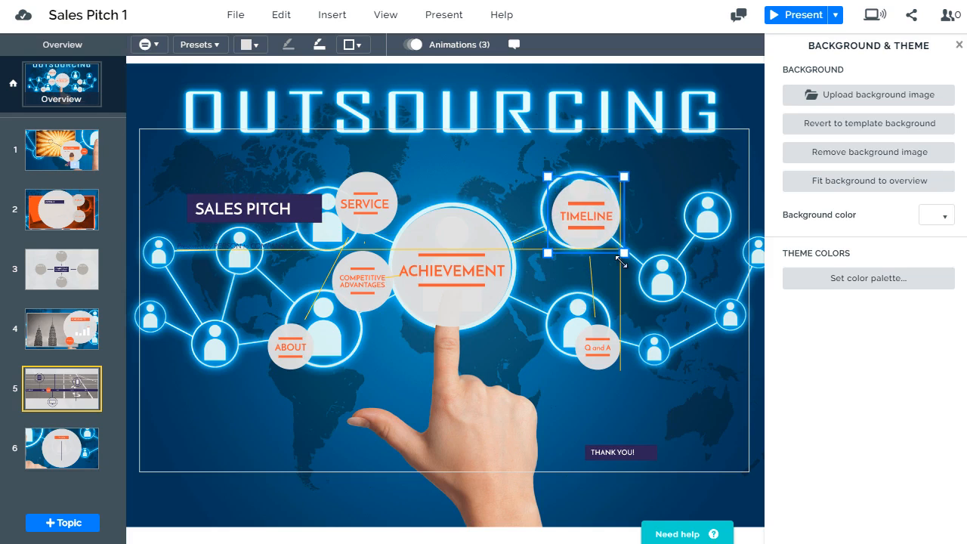
# - Enlarge the Q and A circle to fit the ring below TIMELINE and shift the ABOUT circle slightly up and left
pyautogui.click(614, 358)
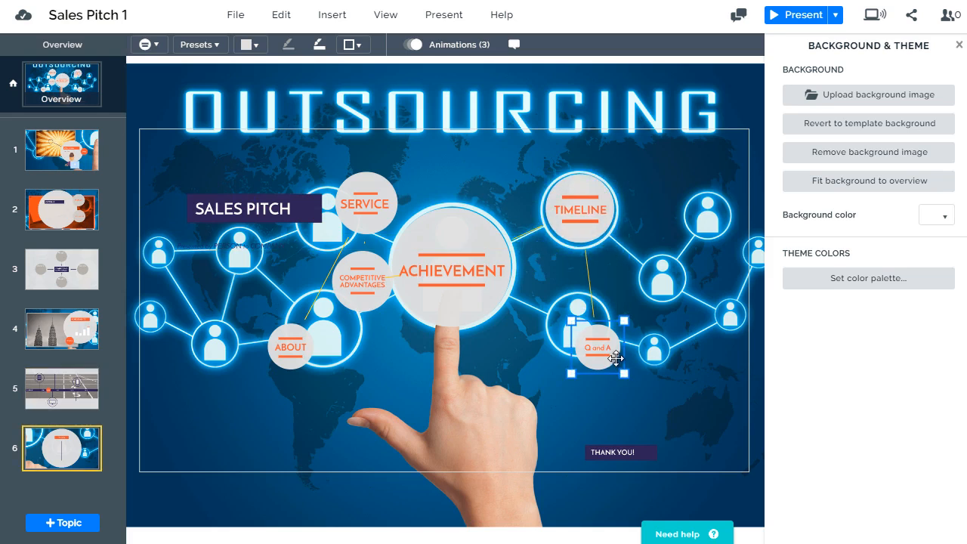
pyautogui.moveTo(614, 357); pyautogui.dragTo(609, 327)
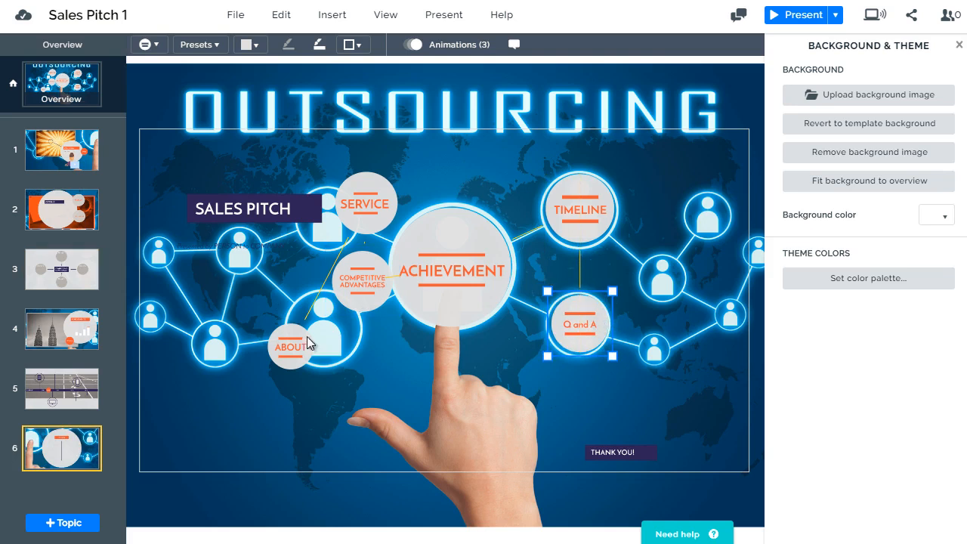
pyautogui.moveTo(280, 355); pyautogui.dragTo(261, 328)
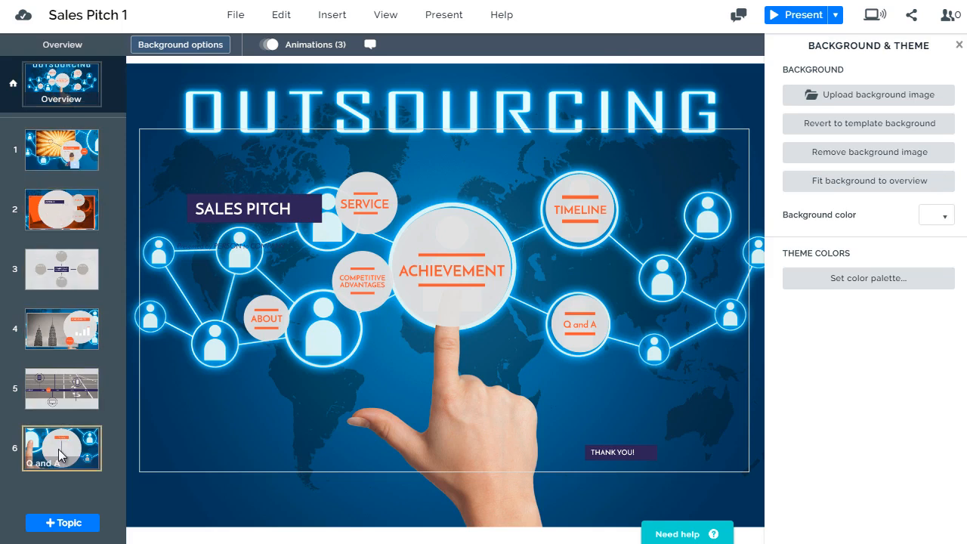
# - Reorder the Q and A topic to second place and position the SERVICE, ABOUT and Q and A circles on the rings left of centre
pyautogui.moveTo(63, 453); pyautogui.dragTo(63, 201)
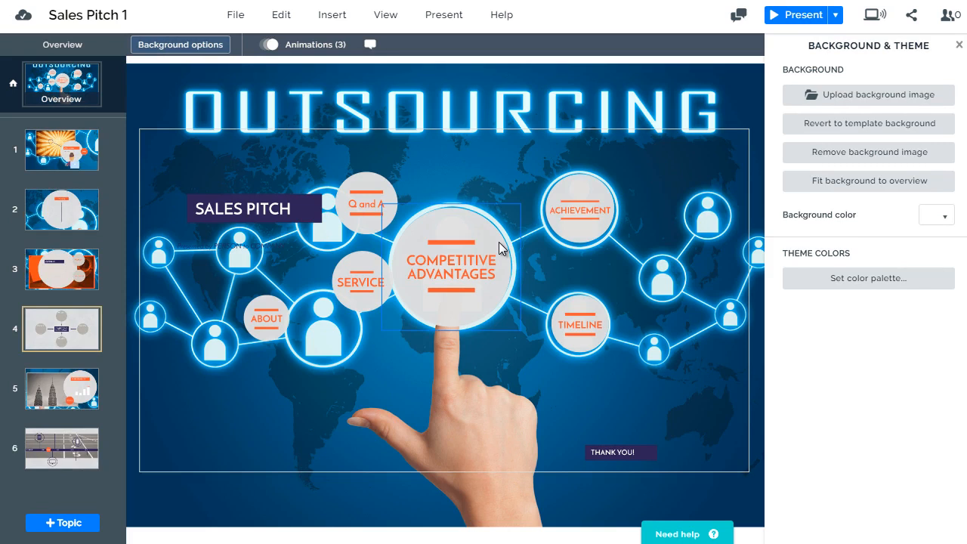
pyautogui.moveTo(349, 297); pyautogui.dragTo(325, 335)
pyautogui.moveTo(255, 321); pyautogui.dragTo(201, 341)
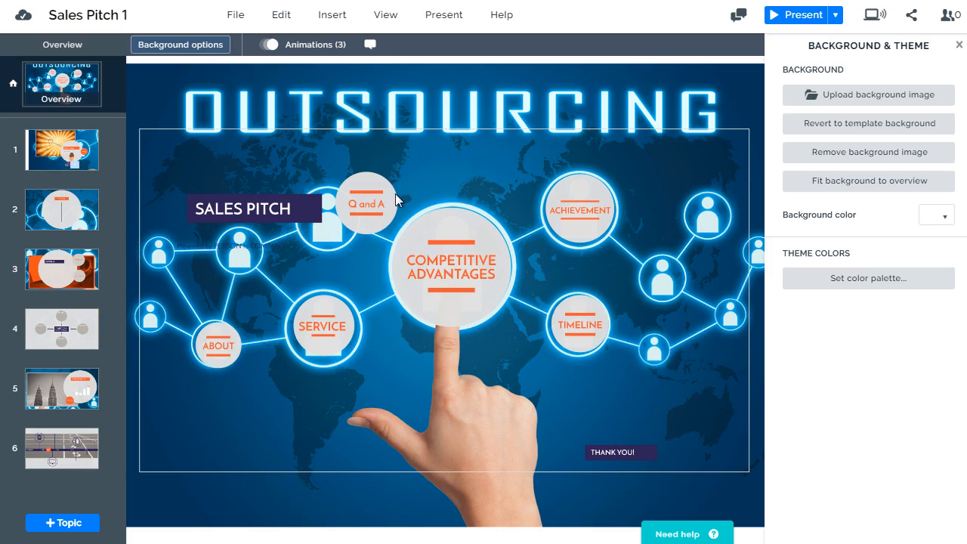
pyautogui.moveTo(379, 200); pyautogui.dragTo(269, 204)
pyautogui.click(467, 322)
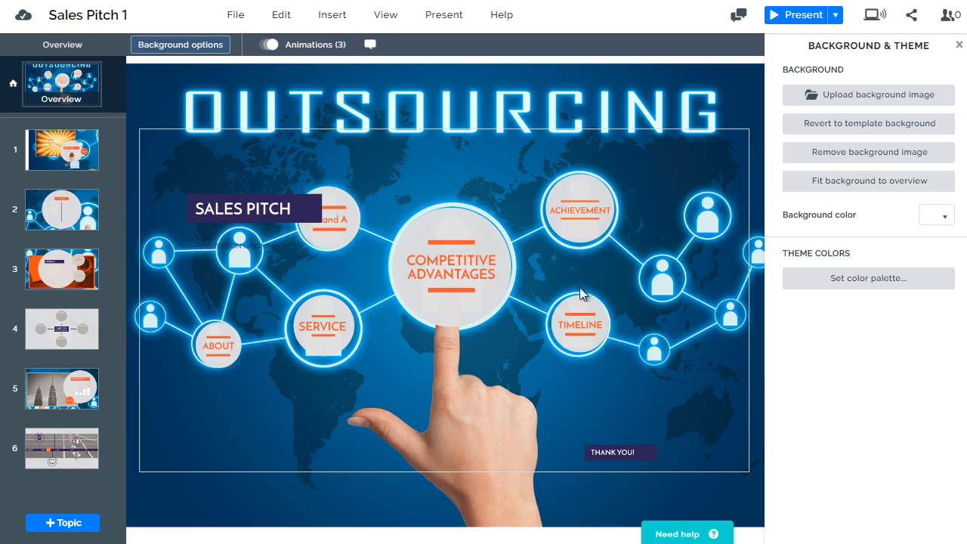
# - Open the Q and A topic and examine its editable heading and question and answer text fields
pyautogui.click(74, 210)
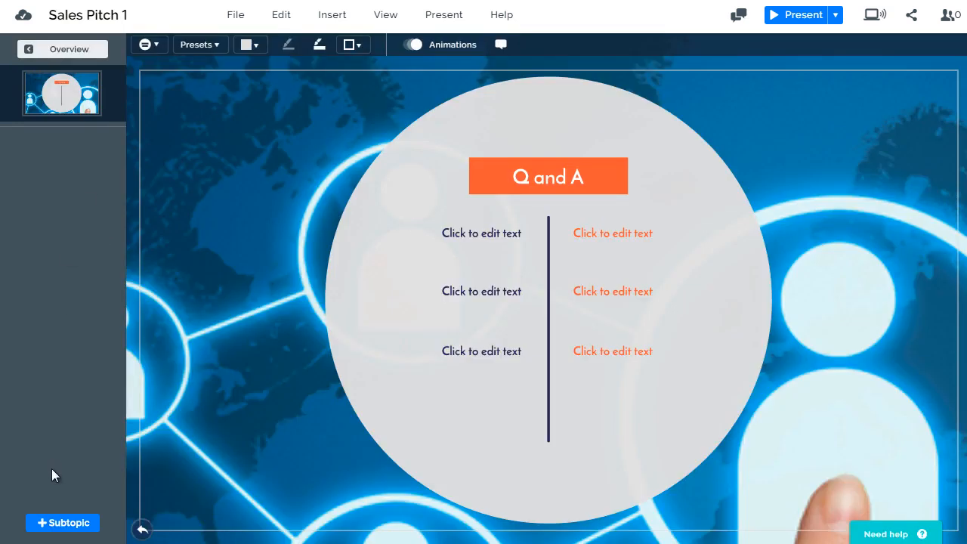
pyautogui.click(498, 167)
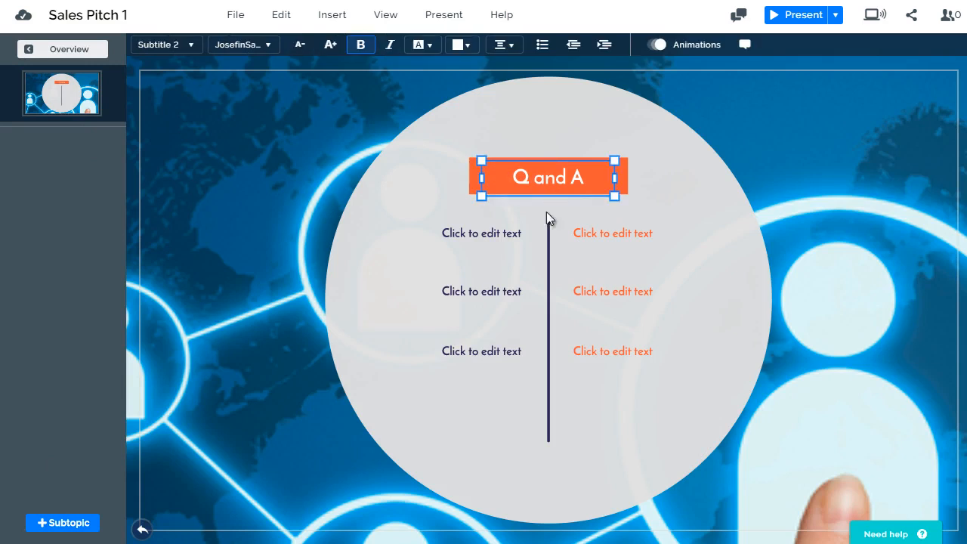
pyautogui.click(501, 239)
pyautogui.click(596, 237)
pyautogui.click(592, 295)
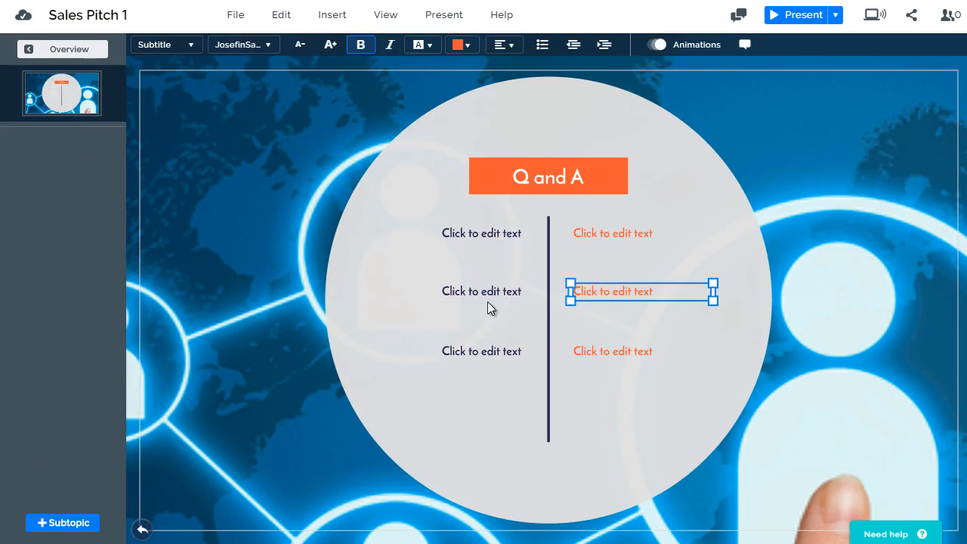
pyautogui.click(486, 295)
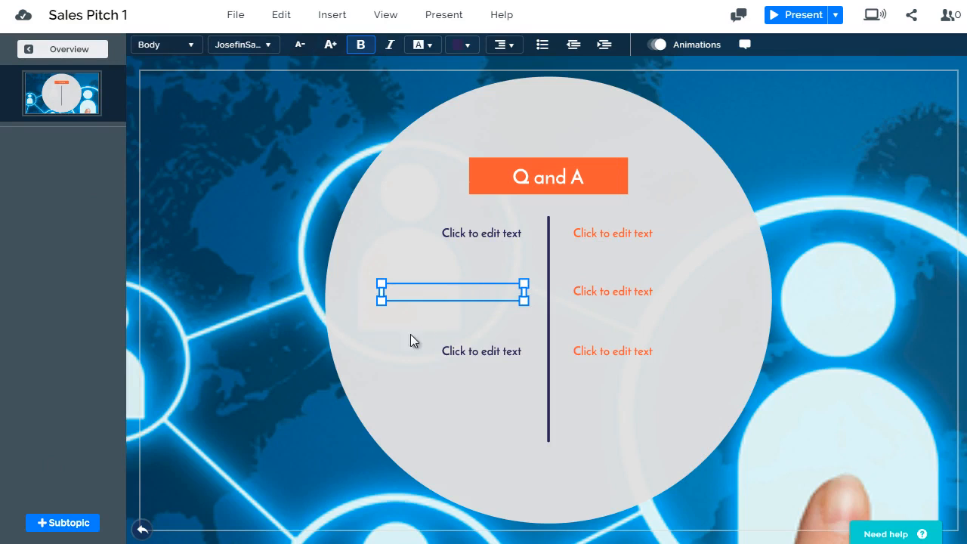
# - Add three Planet subtopics to the Q and A topic, shifting the first one slightly outward from the main circle
pyautogui.click(70, 522)
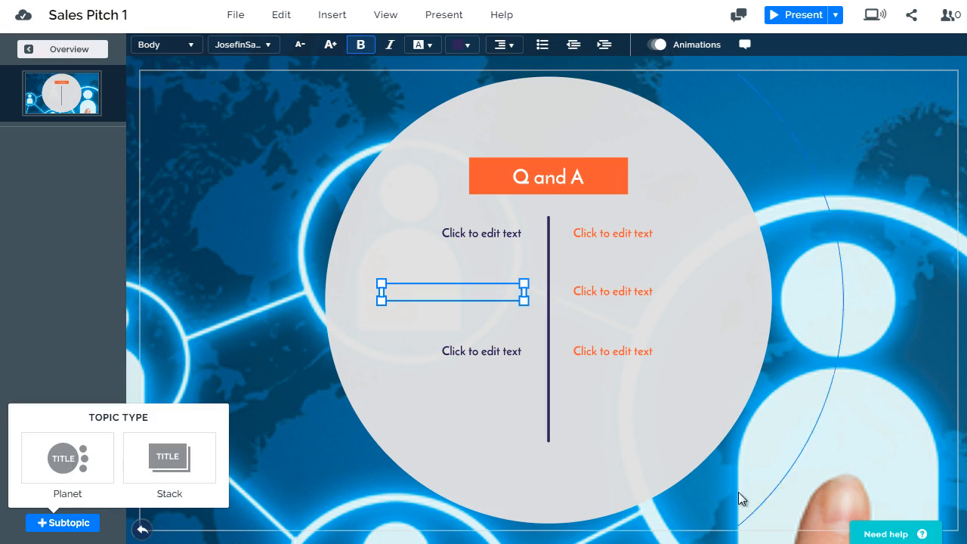
pyautogui.click(66, 465)
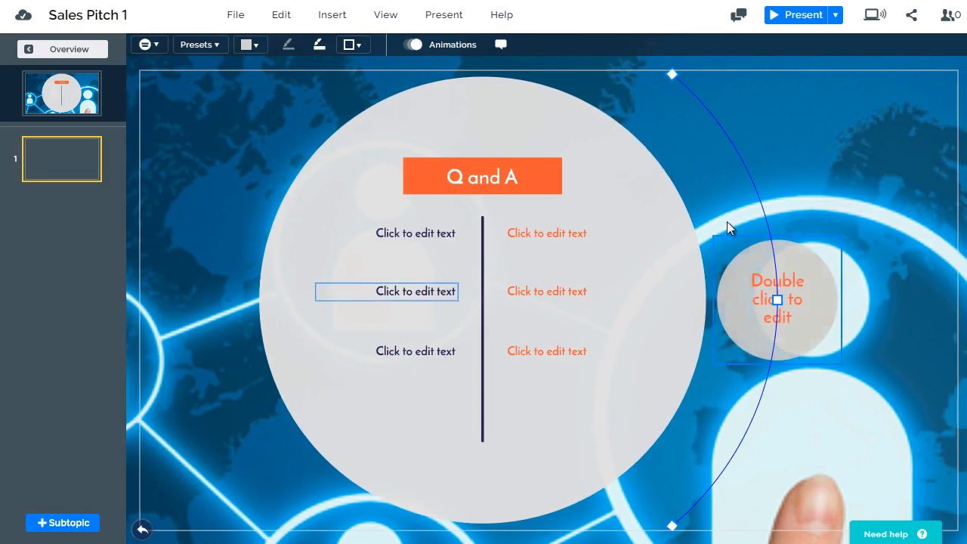
pyautogui.moveTo(788, 254); pyautogui.dragTo(813, 275)
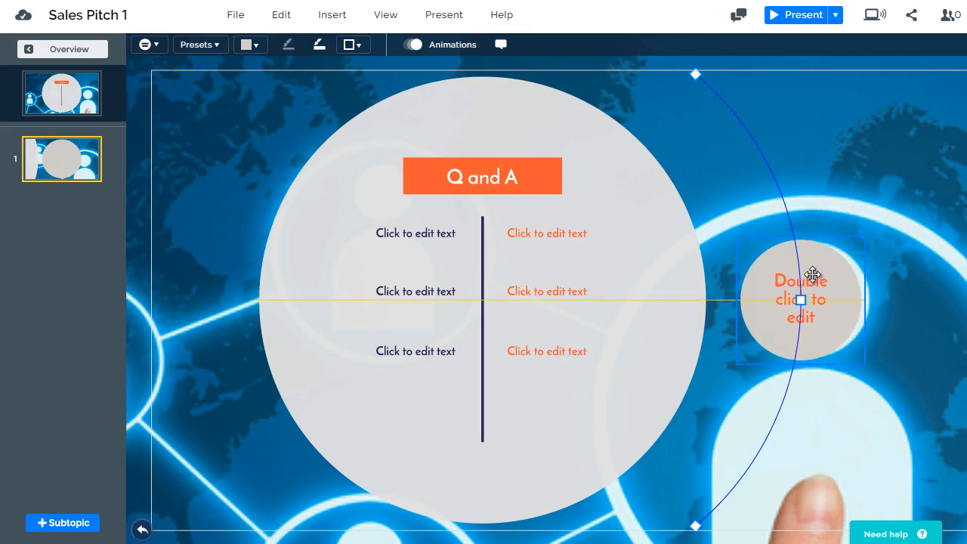
pyautogui.click(73, 521)
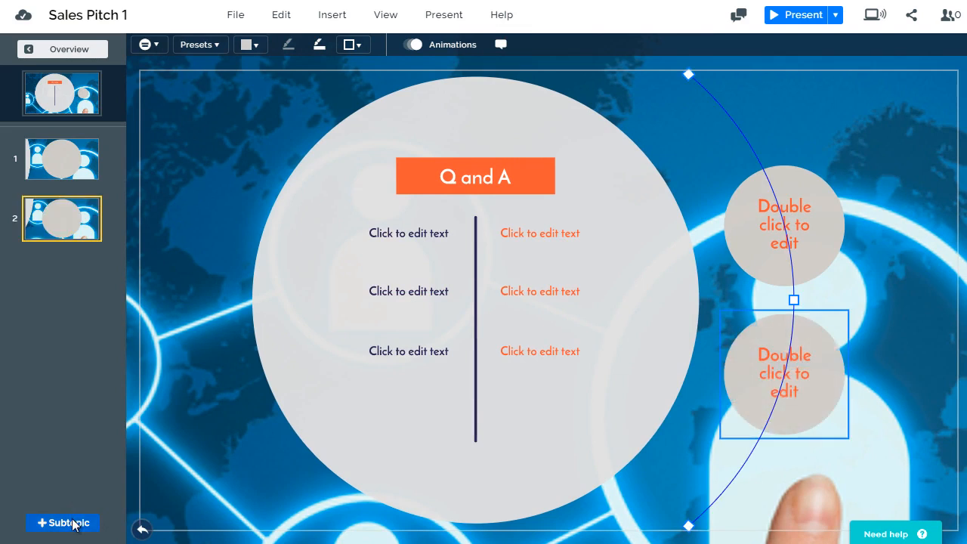
pyautogui.moveTo(73, 525)
pyautogui.click(190, 436)
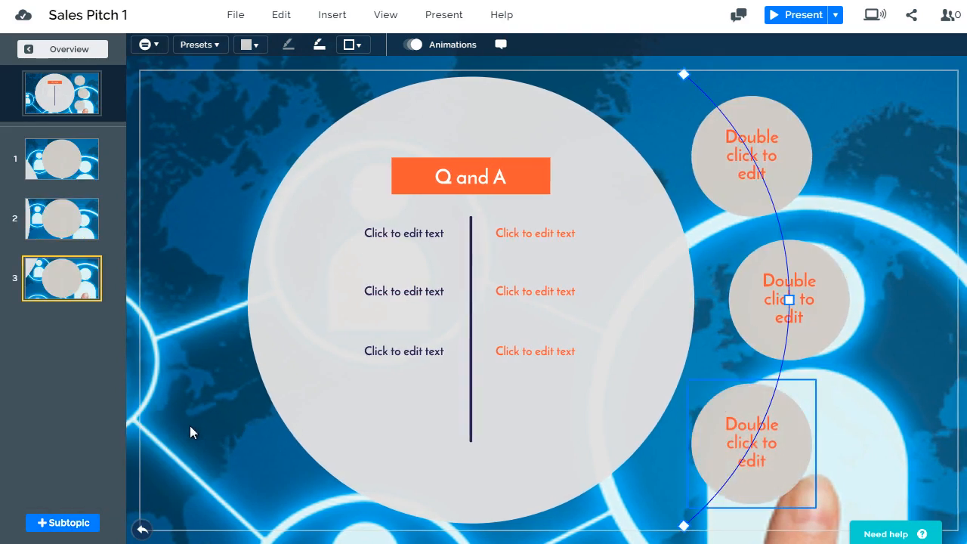
# - Add a Stack subtopic as the fourth subtopic of Q and A and open it
pyautogui.moveTo(58, 523)
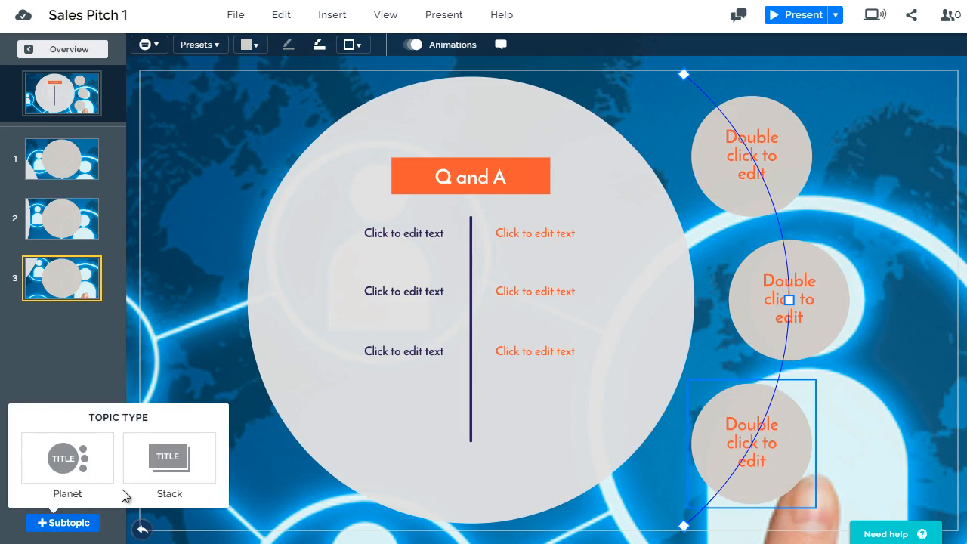
pyautogui.click(163, 472)
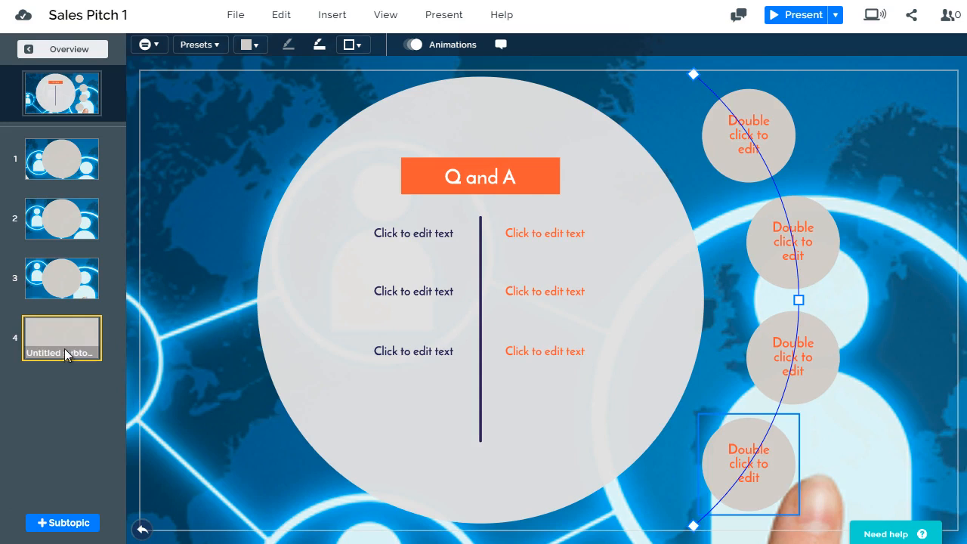
pyautogui.click(71, 338)
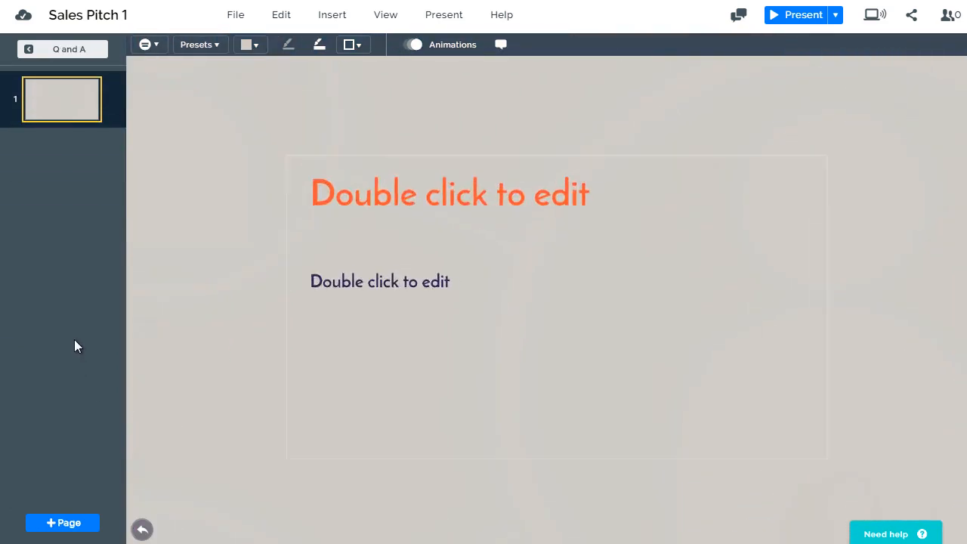